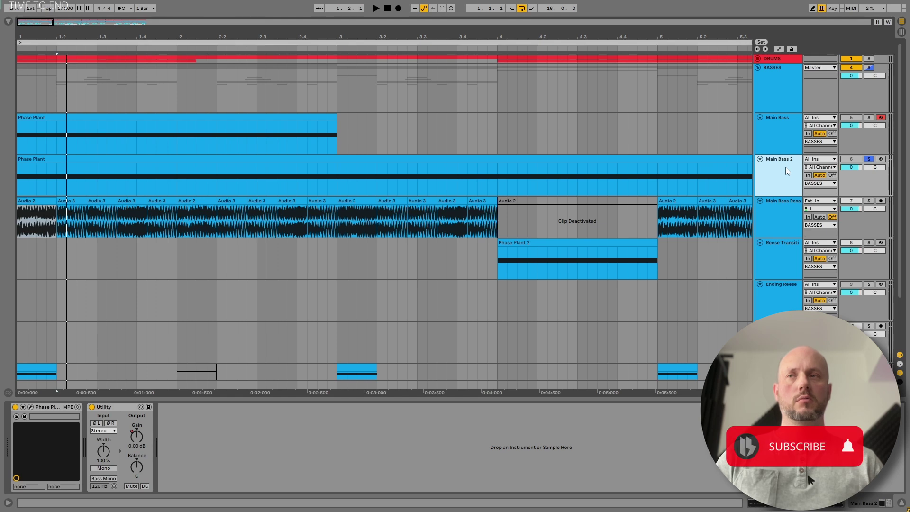
Solo the resampled Main Bass audio track and play it back from its first clip.
click(795, 144)
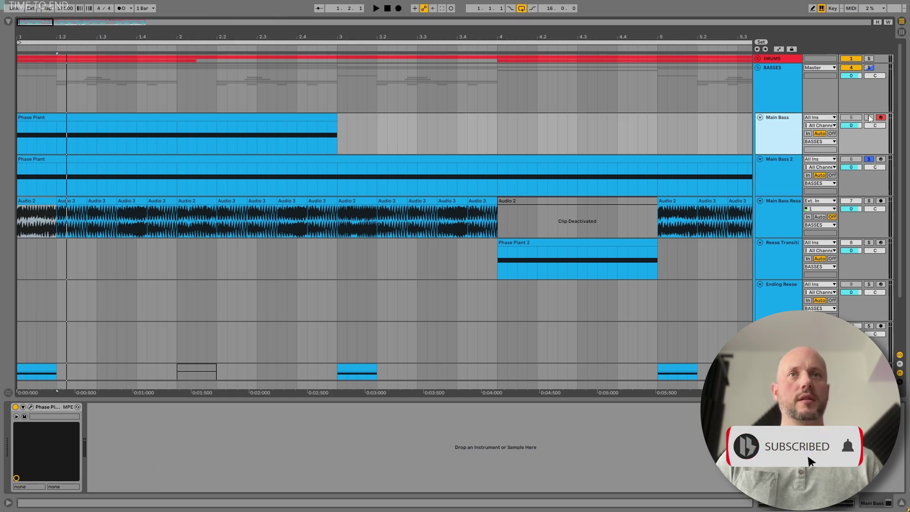
click(869, 200)
click(795, 191)
click(45, 201)
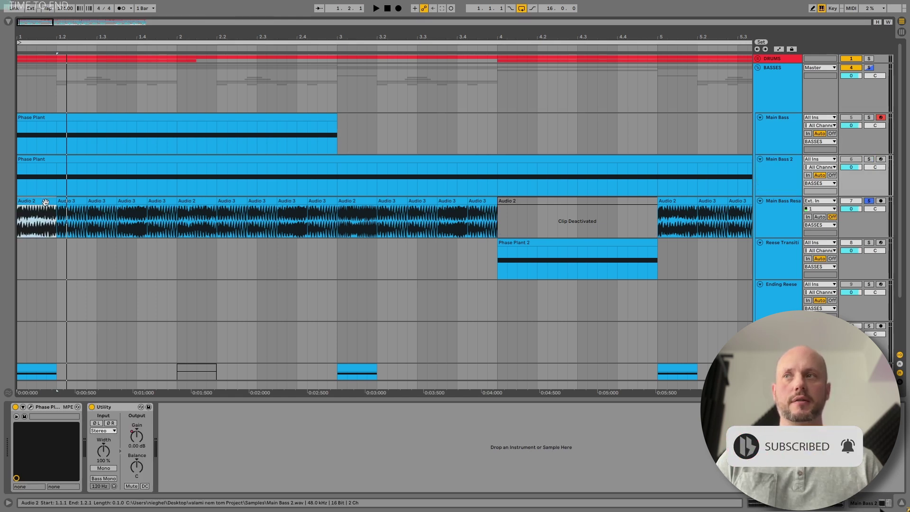
key(space)
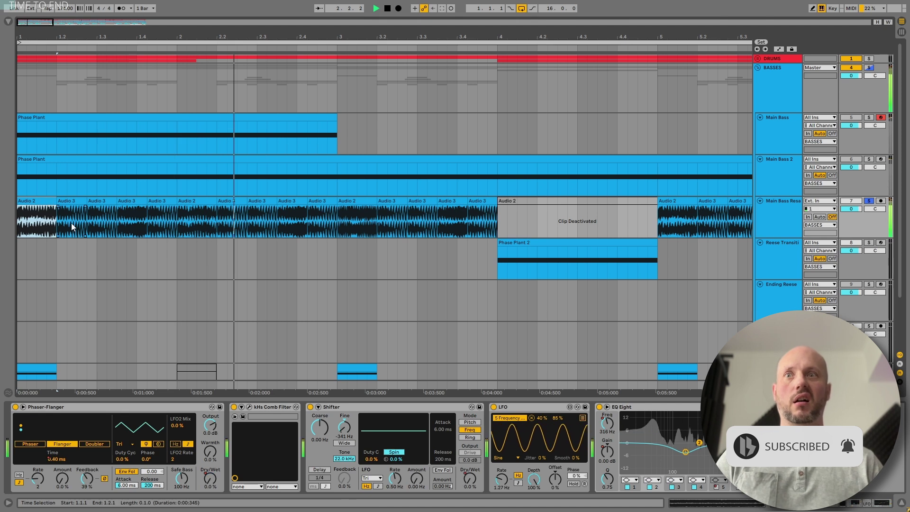
click(778, 207)
key(space)
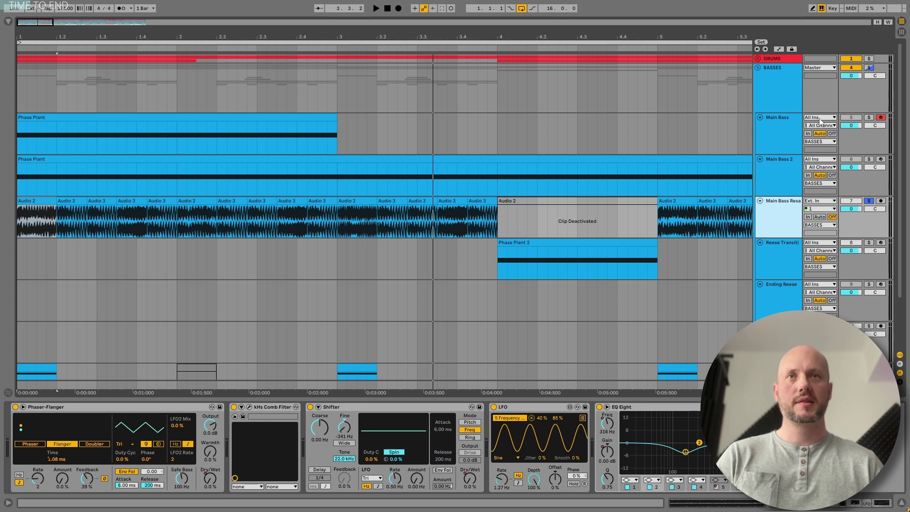
Solo the Main Bass track and play its two-bar Phase Plant clip from the start.
click(868, 117)
click(304, 117)
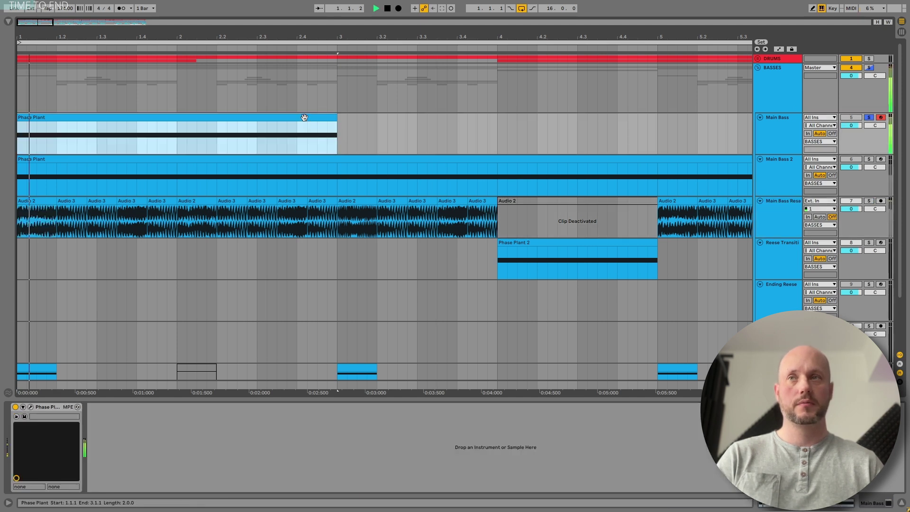
key(space)
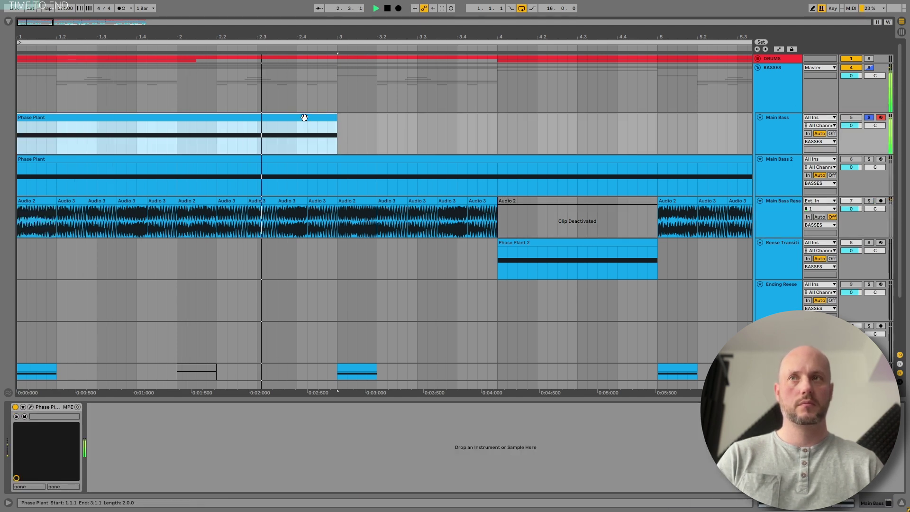
key(space)
click(775, 134)
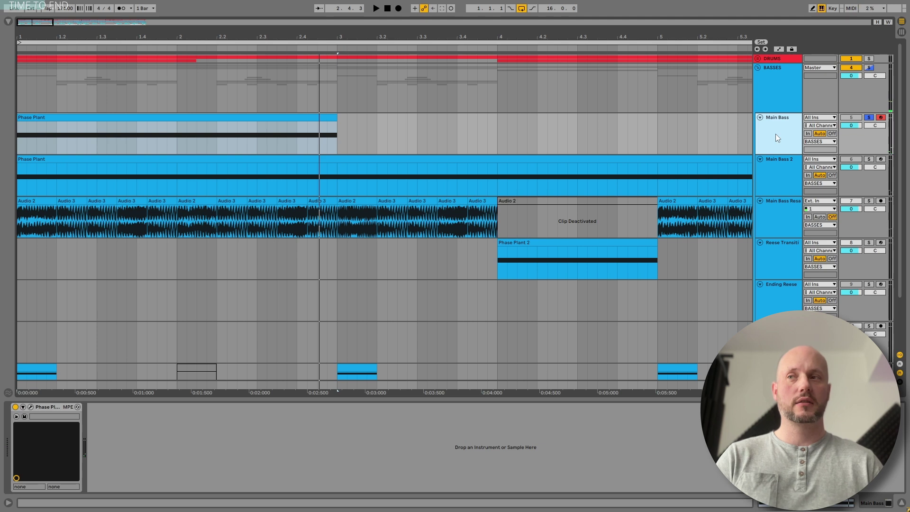
Open the Phase Plant instrument on the Main Bass track and collapse all of its generator groups.
click(30, 406)
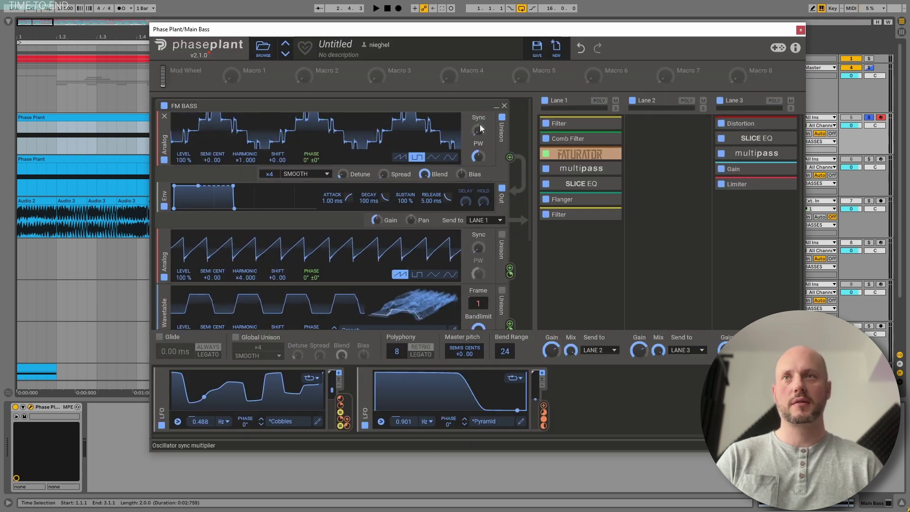
alt+click(496, 106)
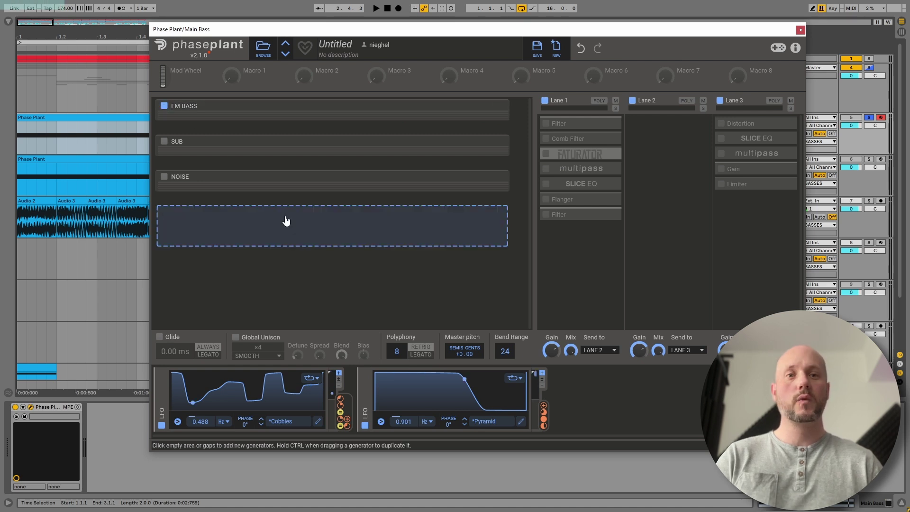
Audition the generator groups in isolation, including FM BASS and NOISE, with the lane effects bypassed.
key(space)
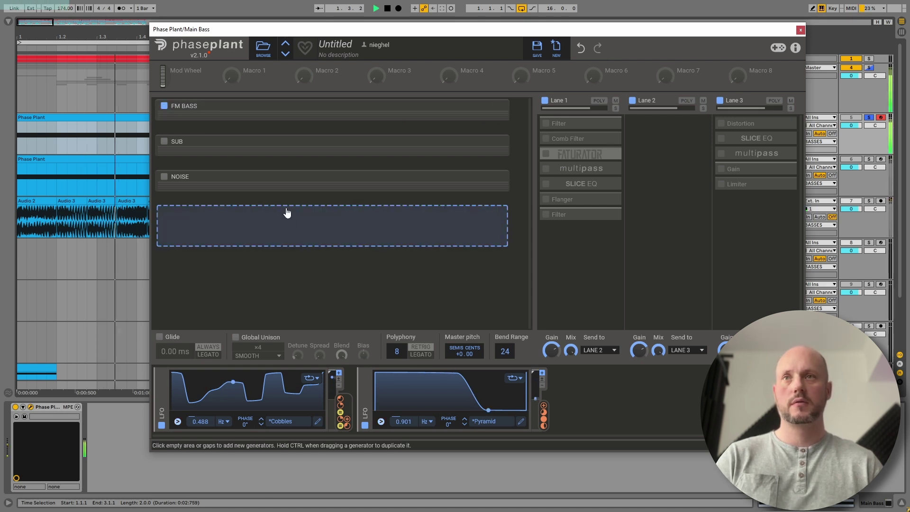
key(space)
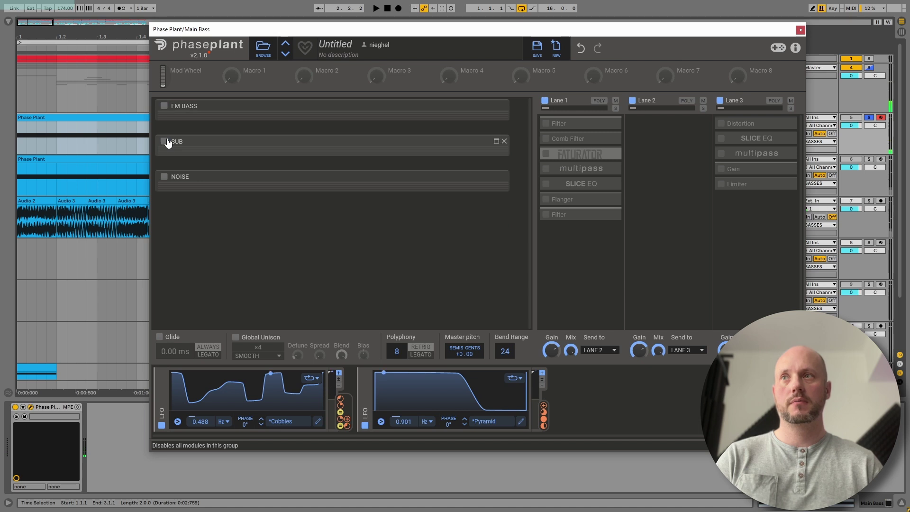
click(164, 176)
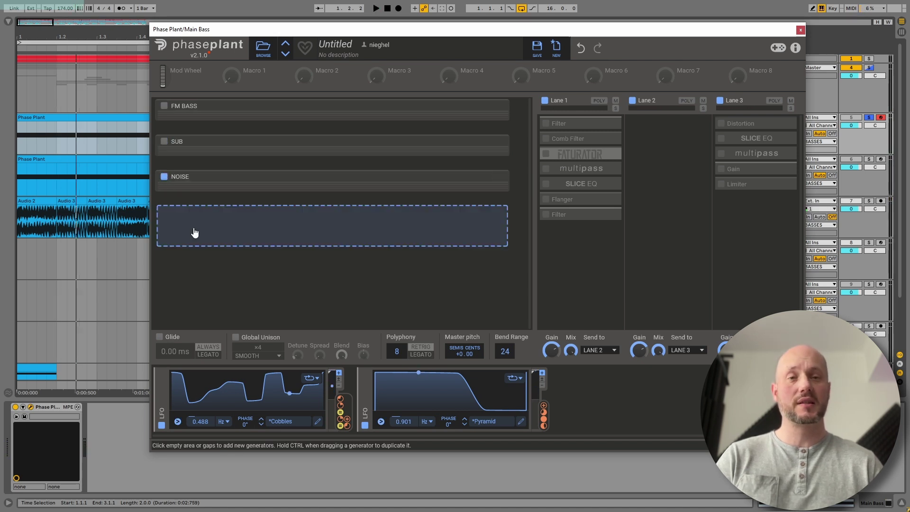
key(space)
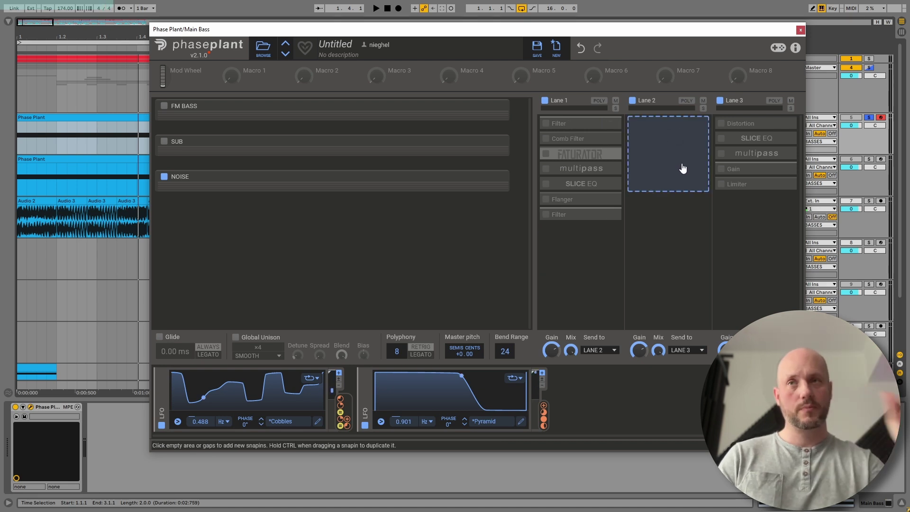
Check which effect lanes the FM BASS and SUB groups are sent to.
click(493, 106)
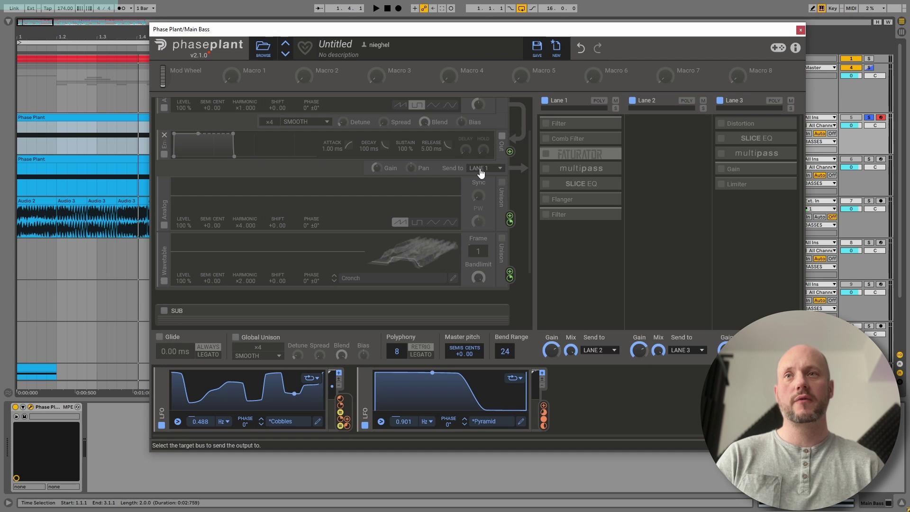
click(495, 107)
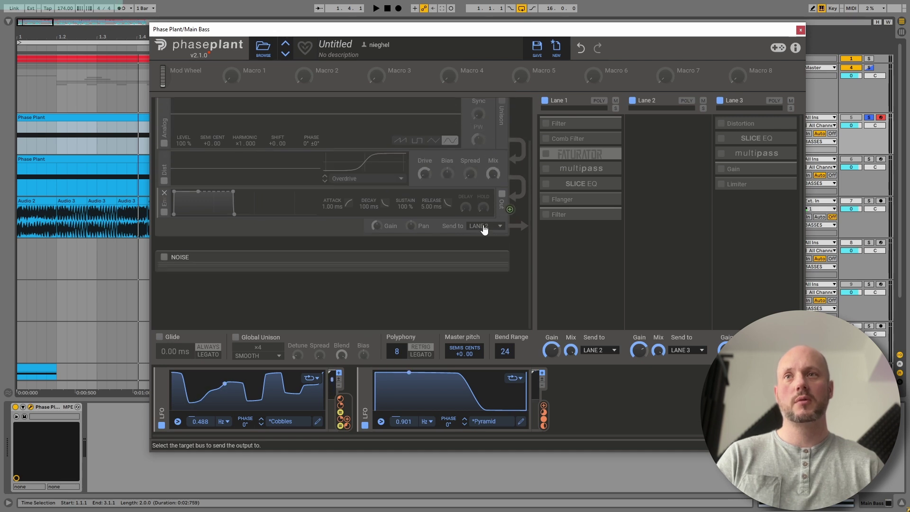
scroll(492, 213, down, 5)
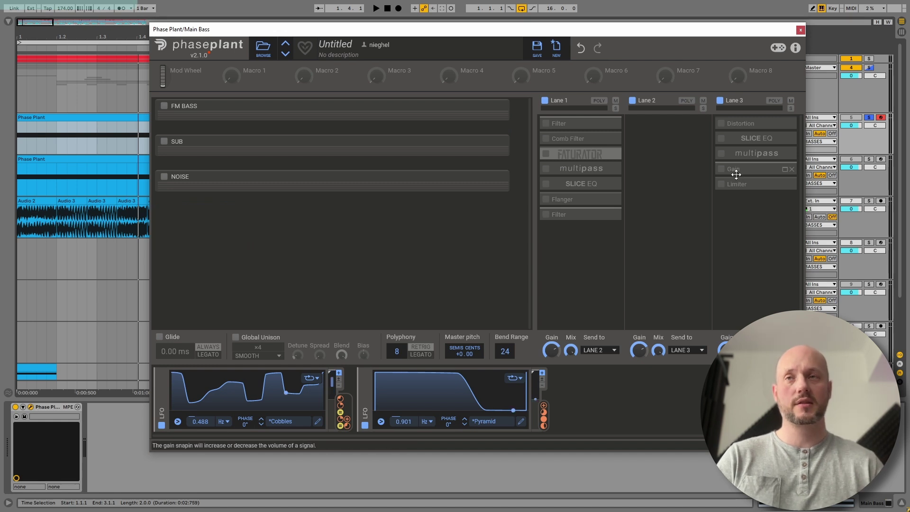
Expand and enable the NOISE group, and raise the Bias of its Overdrive distortion.
click(493, 178)
scroll(487, 191, down, 1)
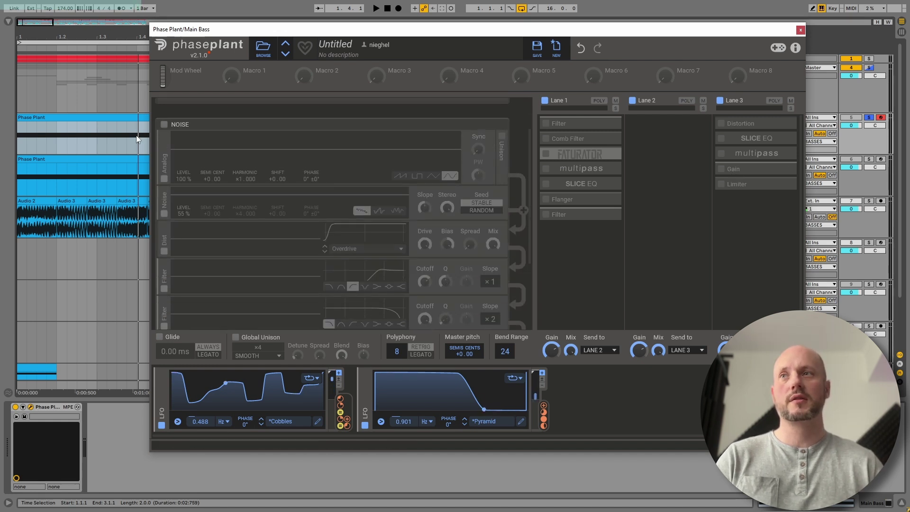
click(164, 125)
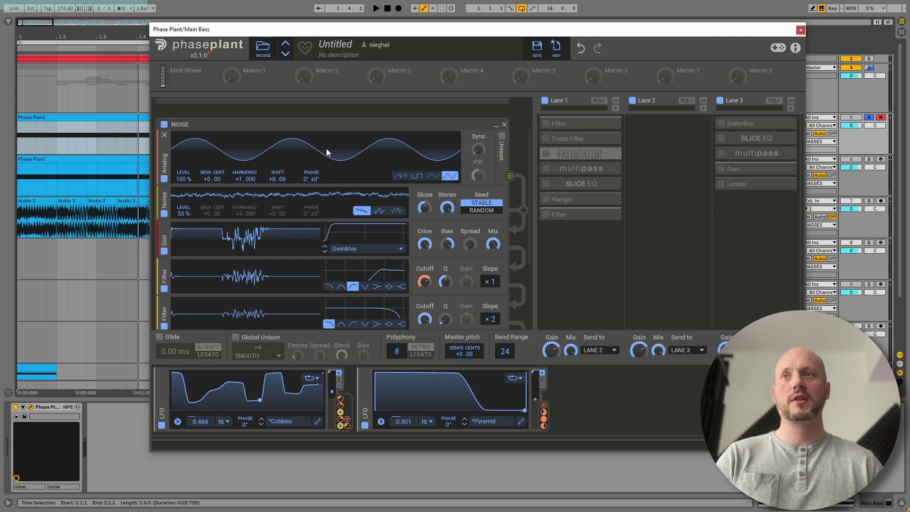
scroll(308, 207, down, 2)
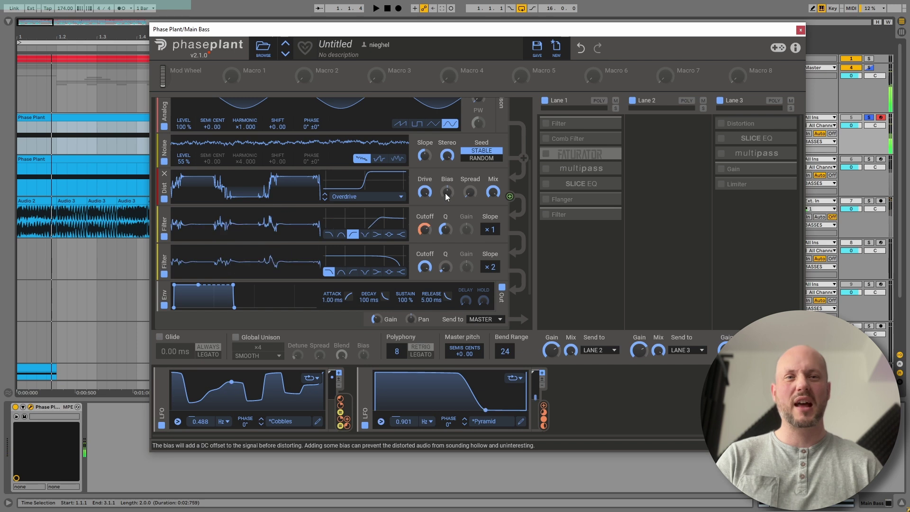
drag(445, 192, 445, 161)
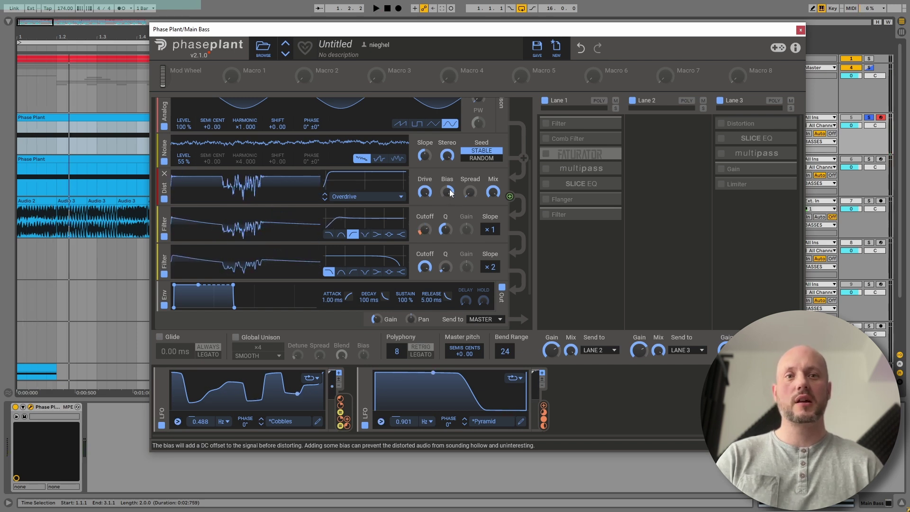
Expand and enable the SUB group, and examine the LFO modulation on its distortion Drive.
click(525, 159)
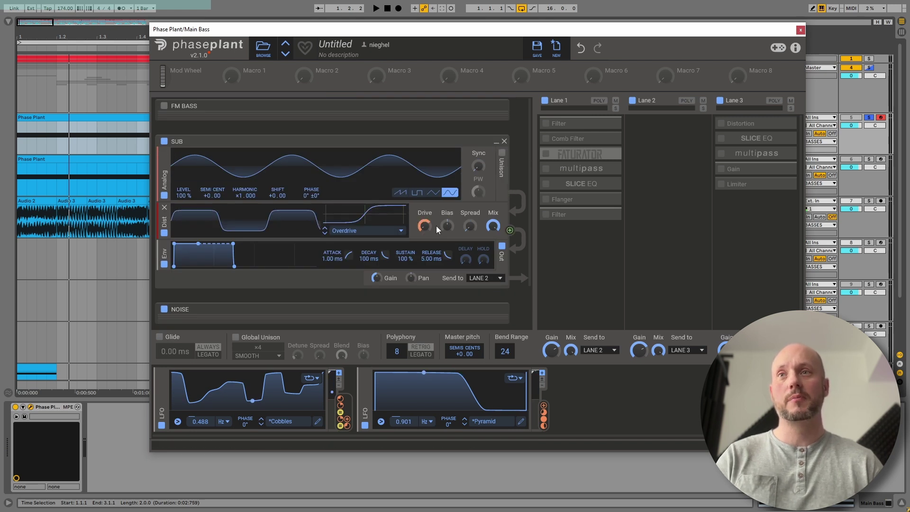
mouse_move(423, 237)
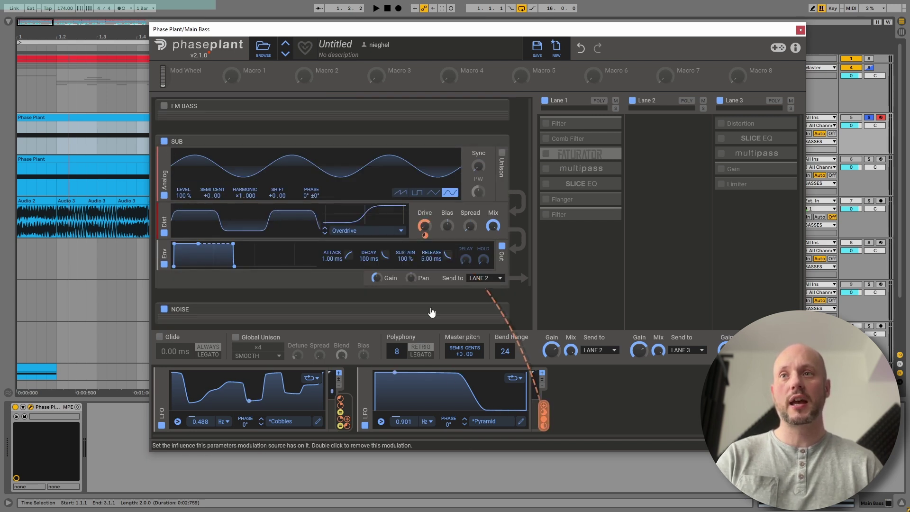
Expand and enable the FM BASS group, and turn on the ×4 harmonic sawtooth oscillator that modulates the square oscillator's phase.
click(517, 132)
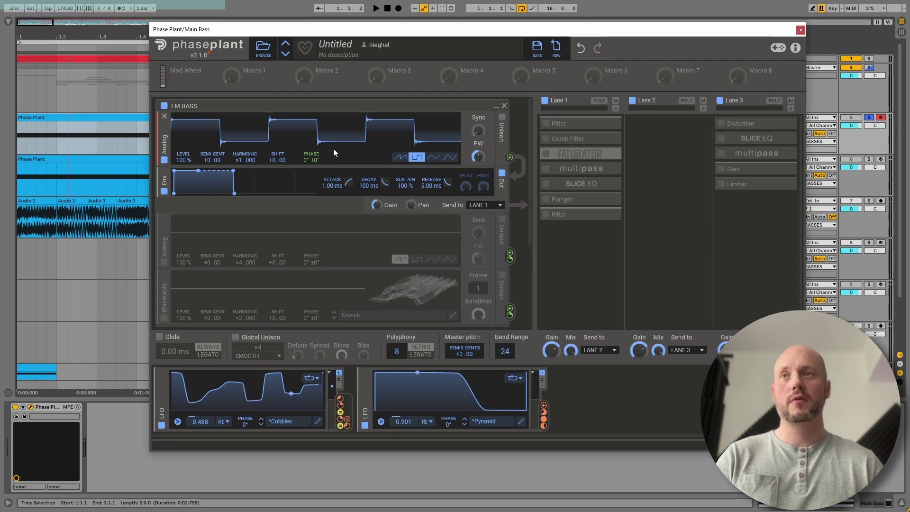
key(space)
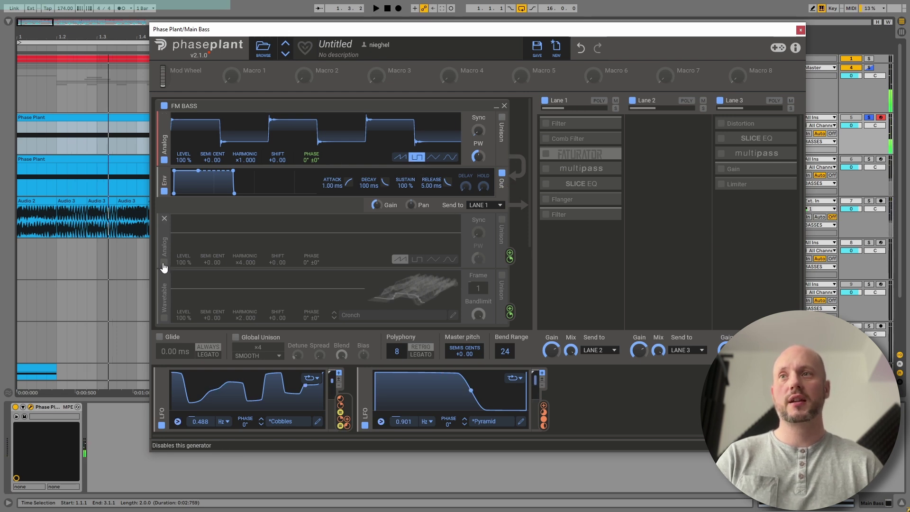
click(163, 266)
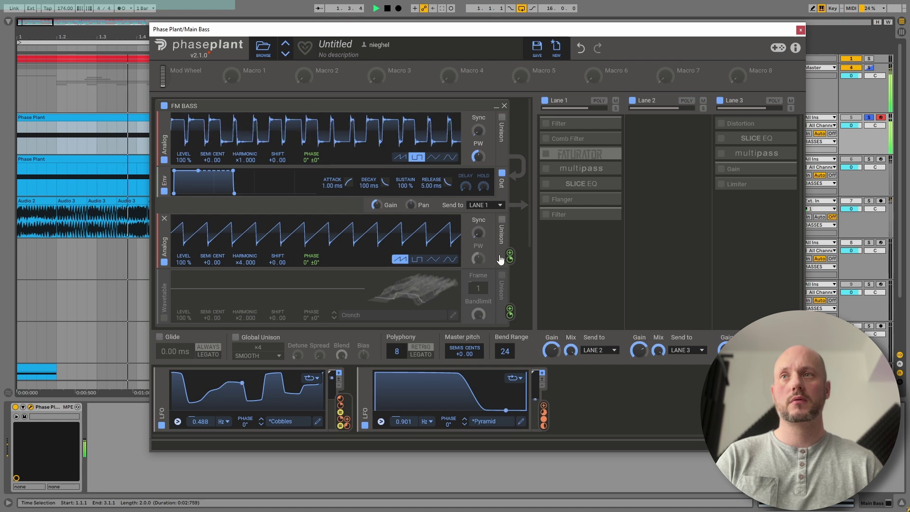
drag(509, 253, 305, 154)
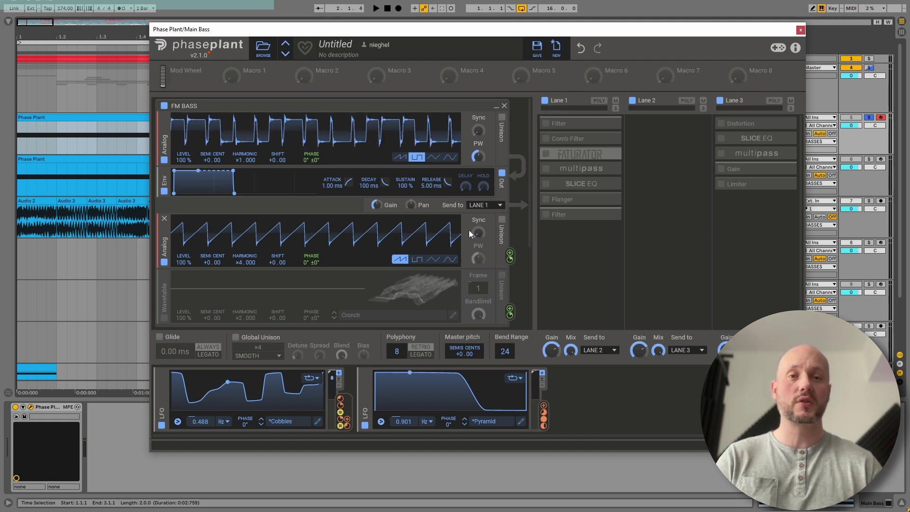
Try the ×4 Smooth unison on the FM BASS square oscillator during playback, and switch it back off.
click(504, 136)
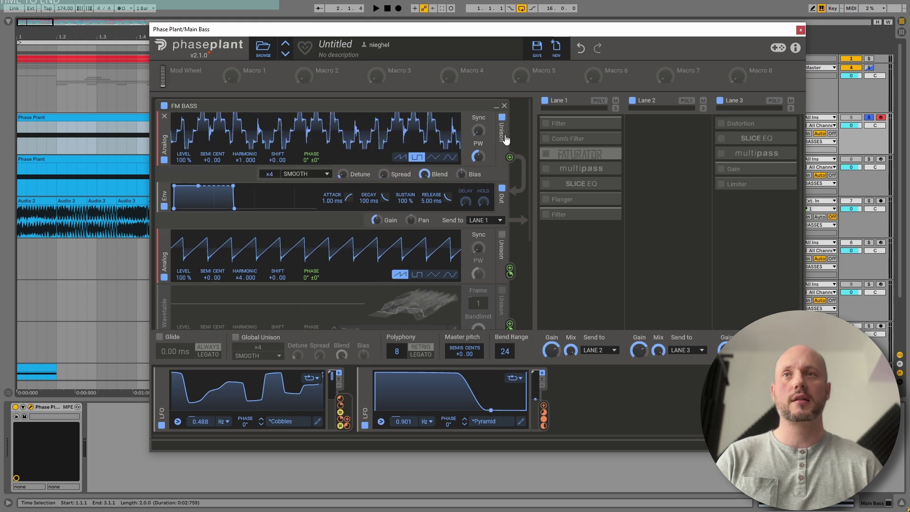
key(space)
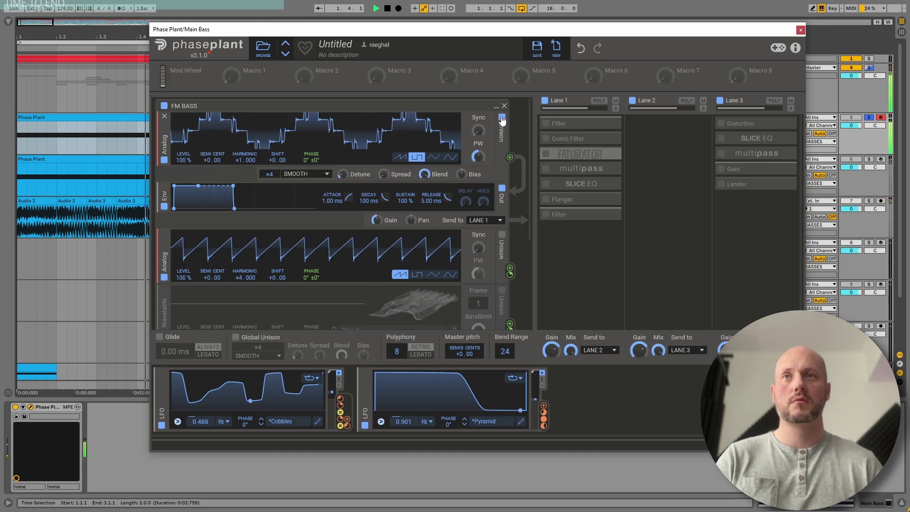
click(502, 118)
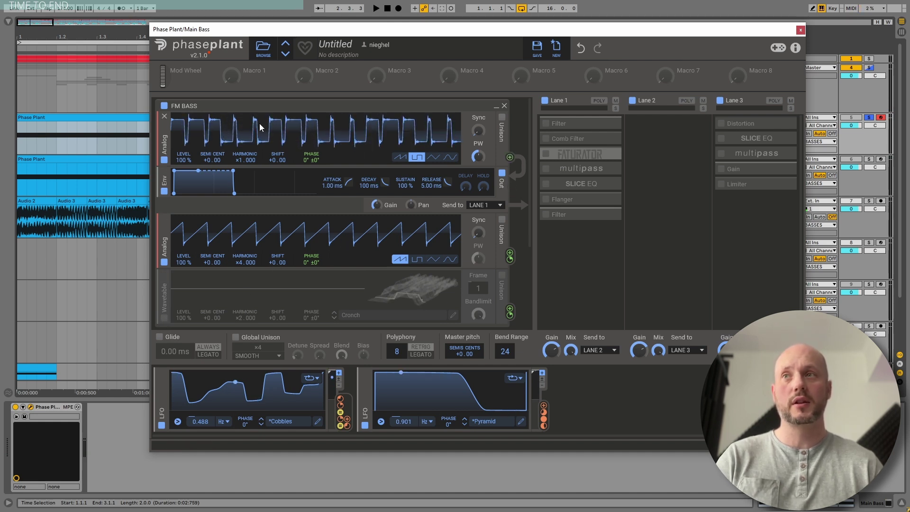
Turn on the Cronch wavetable oscillator in the FM BASS group and compare playback with and without it.
click(165, 318)
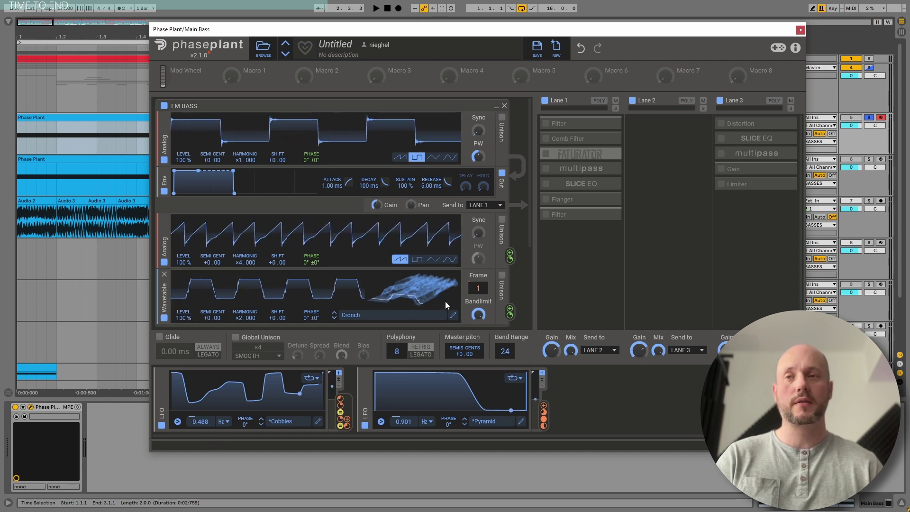
key(space)
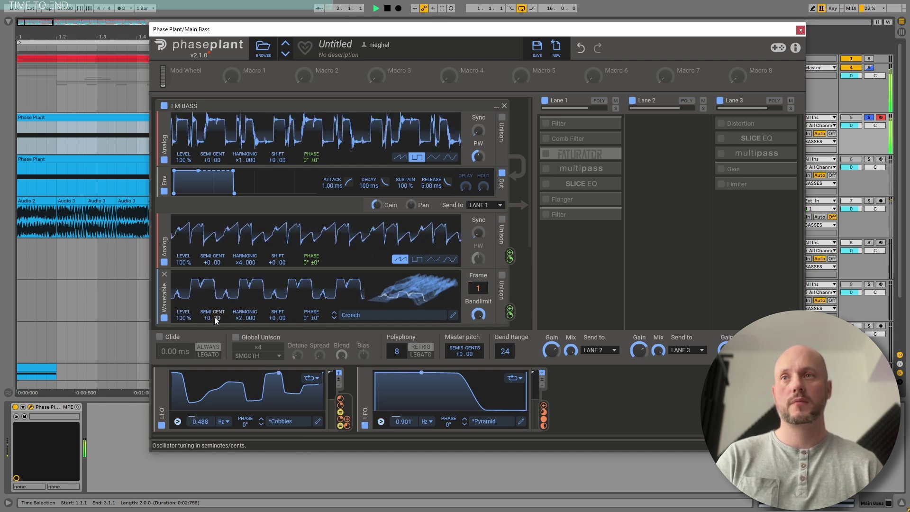
click(164, 317)
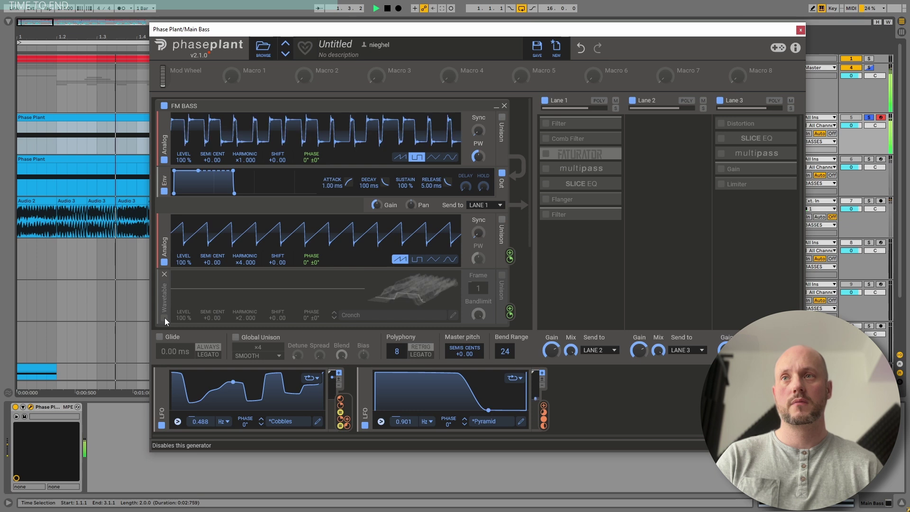
click(164, 317)
scroll(166, 237, down, 3)
key(space)
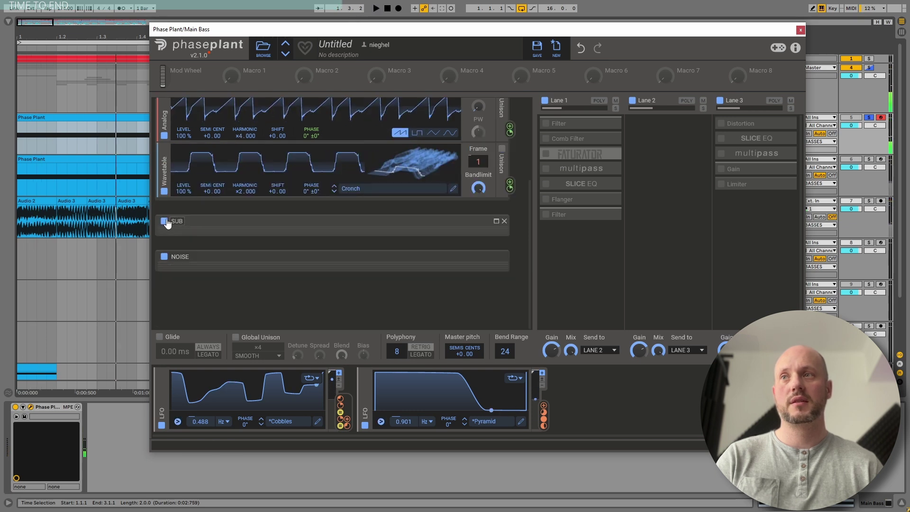
scroll(227, 300, up, 3)
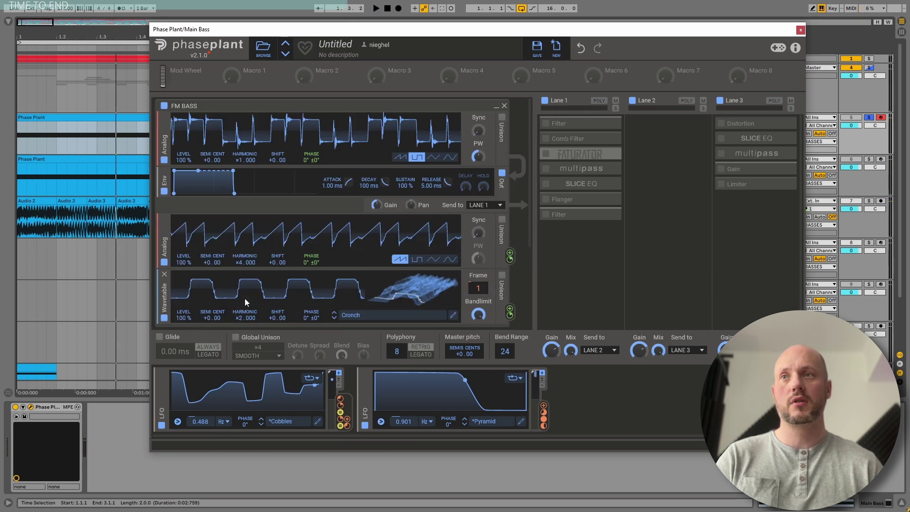
key(space)
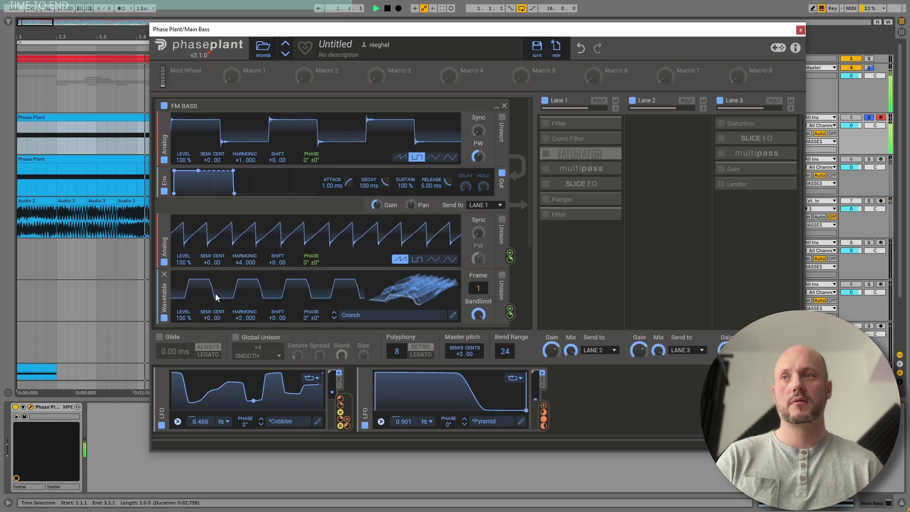
Compare playback with and without the Cronch wavetable oscillator, and enable ×4 Smooth unison on the FM BASS square oscillator.
click(164, 318)
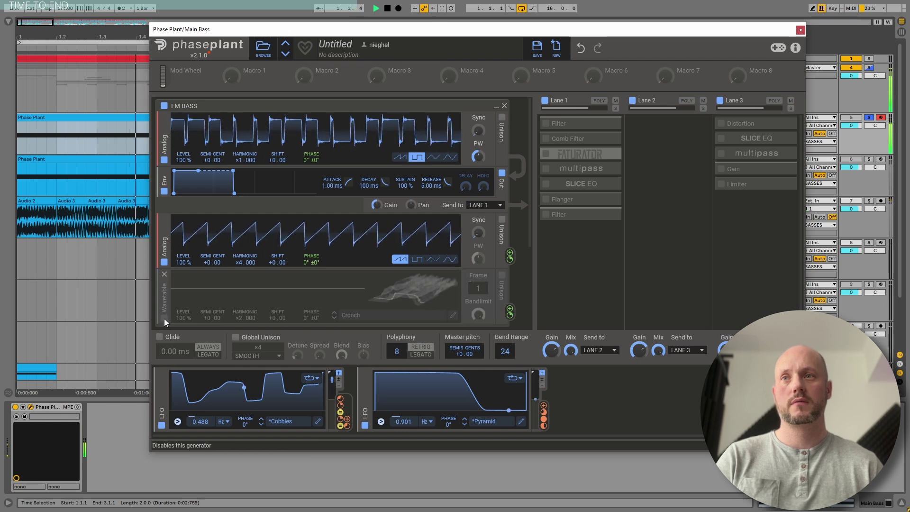
click(164, 318)
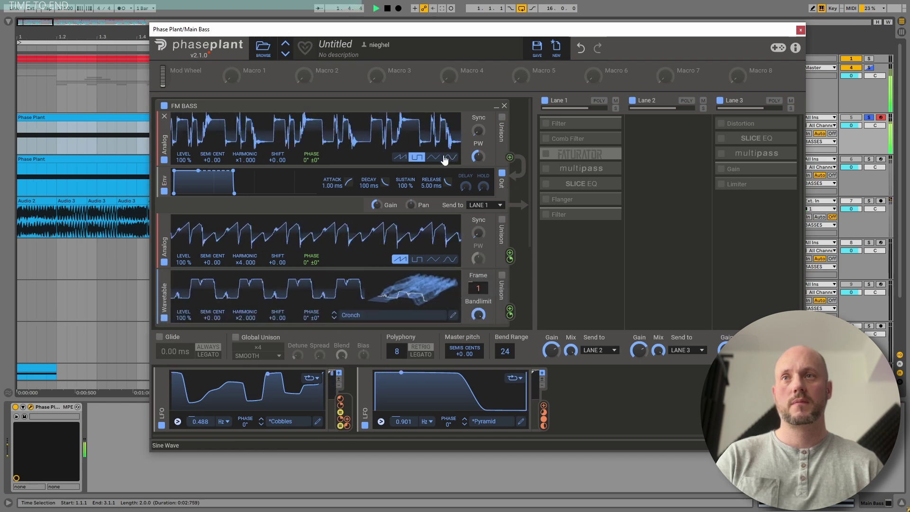
click(502, 117)
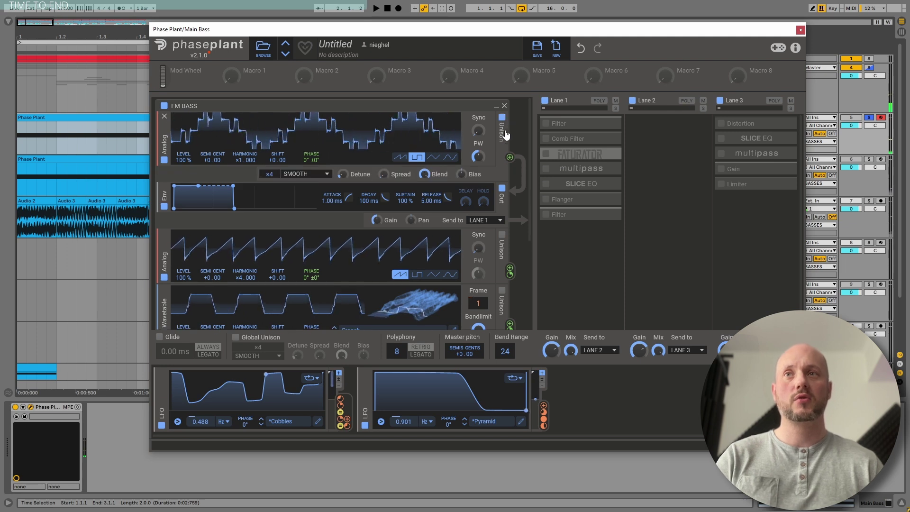
key(space)
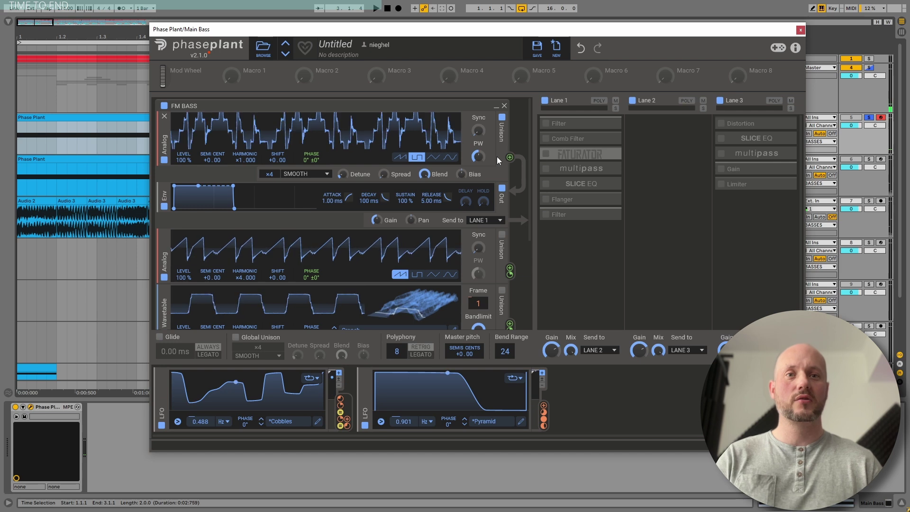
Enable the SUB and NOISE groups alongside the FM BASS group.
scroll(497, 156, down, 3)
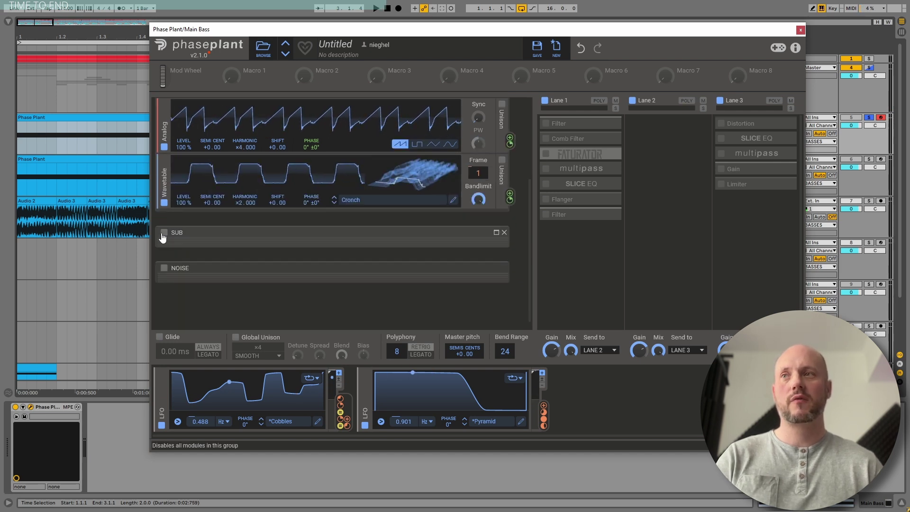
click(162, 268)
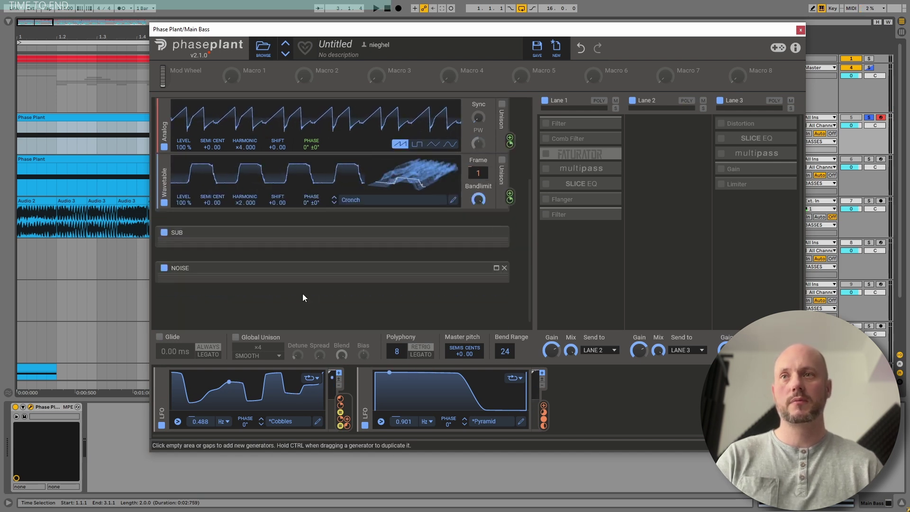
scroll(491, 277, up, 3)
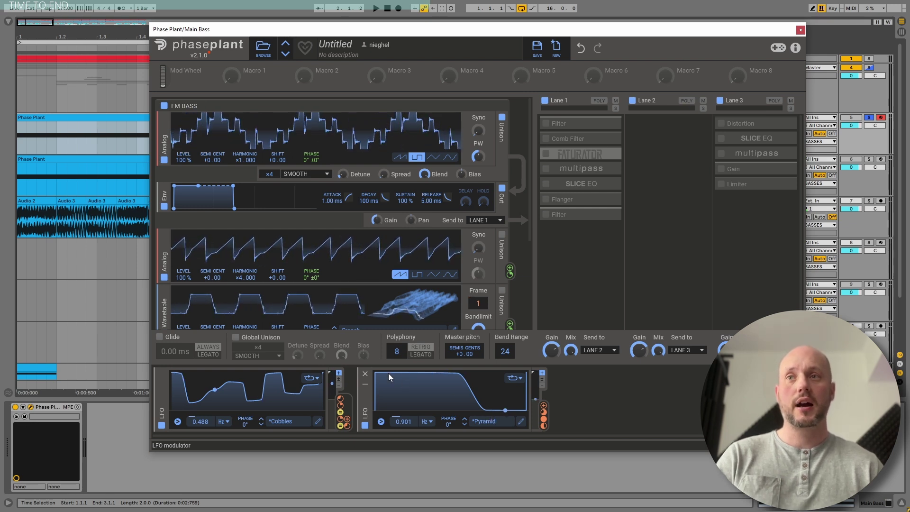
Expand and enable the last Filter in Lane 1, and audition its modulated cutoff during playback.
click(561, 306)
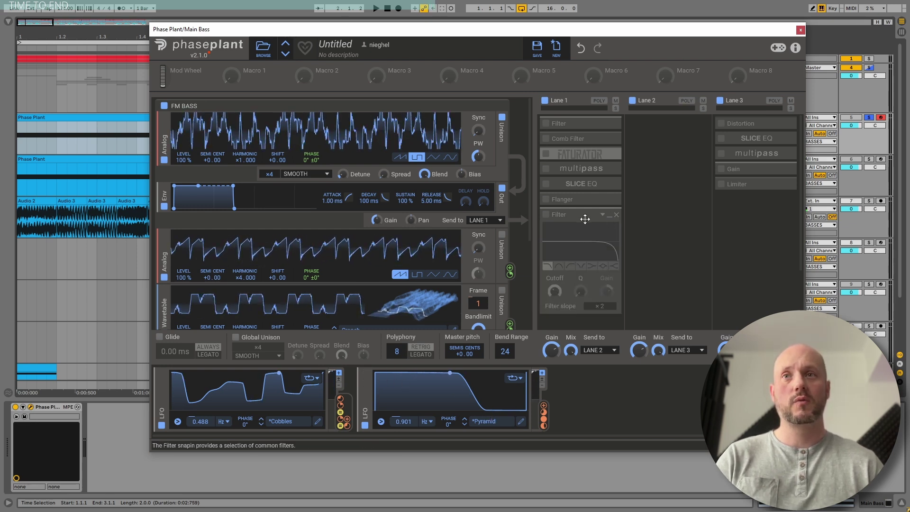
key(space)
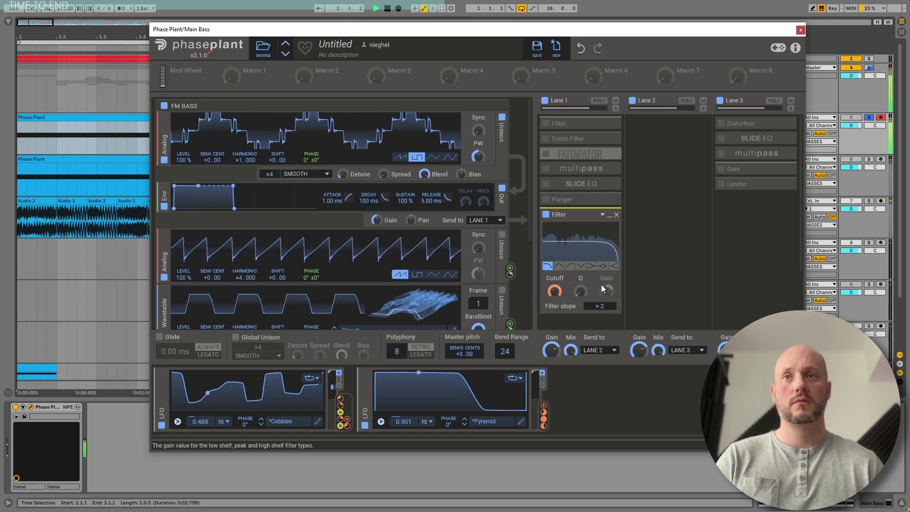
key(space)
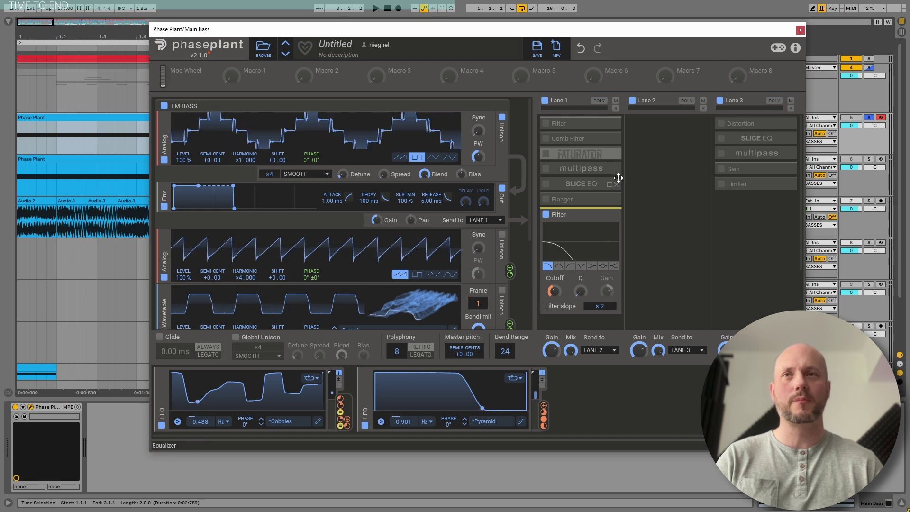
Enable and expand the Multipass effect with the N.O.T.T. preset in Lane 1, and audition it.
click(546, 168)
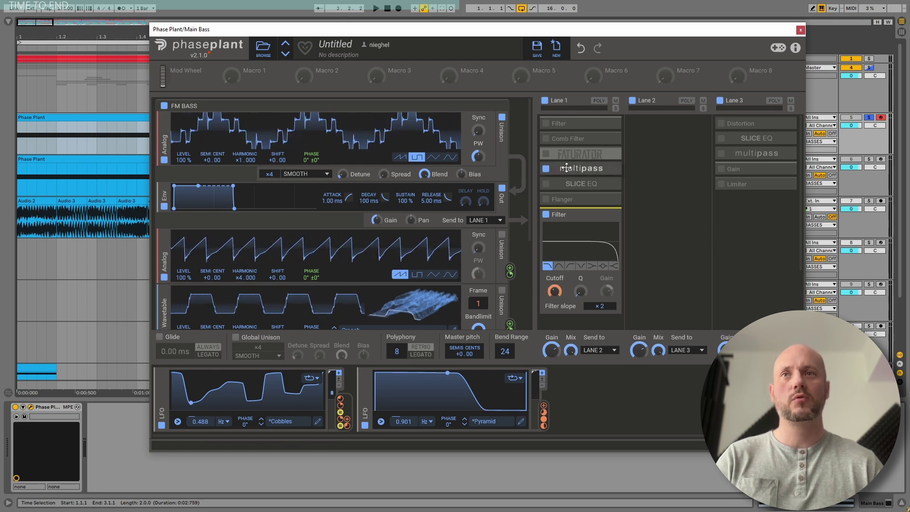
click(609, 169)
key(space)
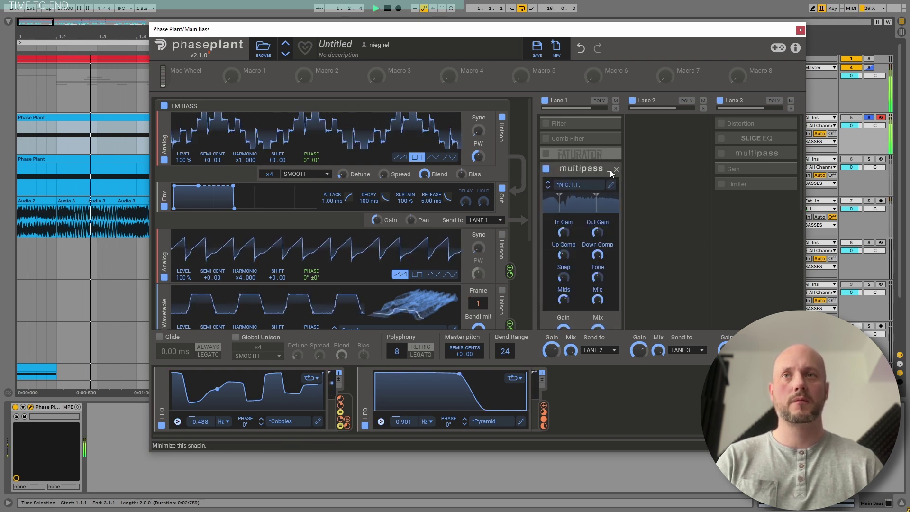
key(space)
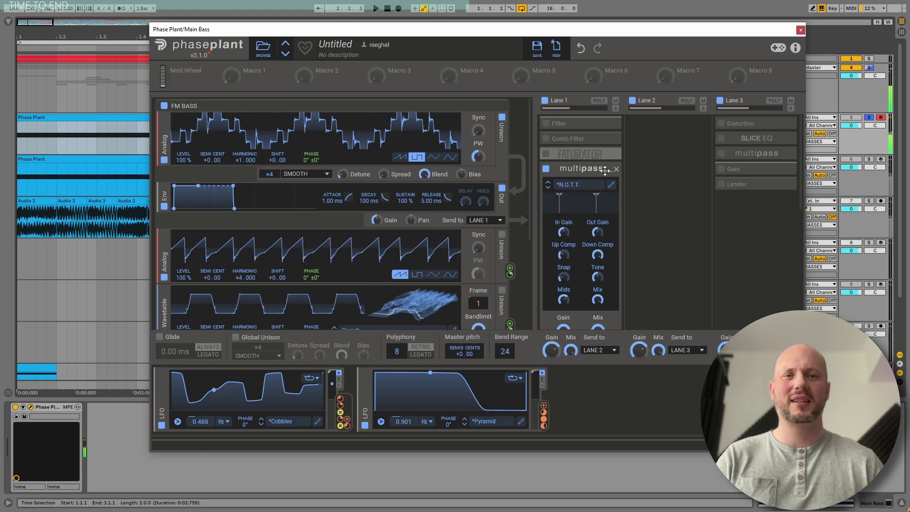
Enable and expand the Faturator in Lane 1, and audition the added distortion.
click(545, 153)
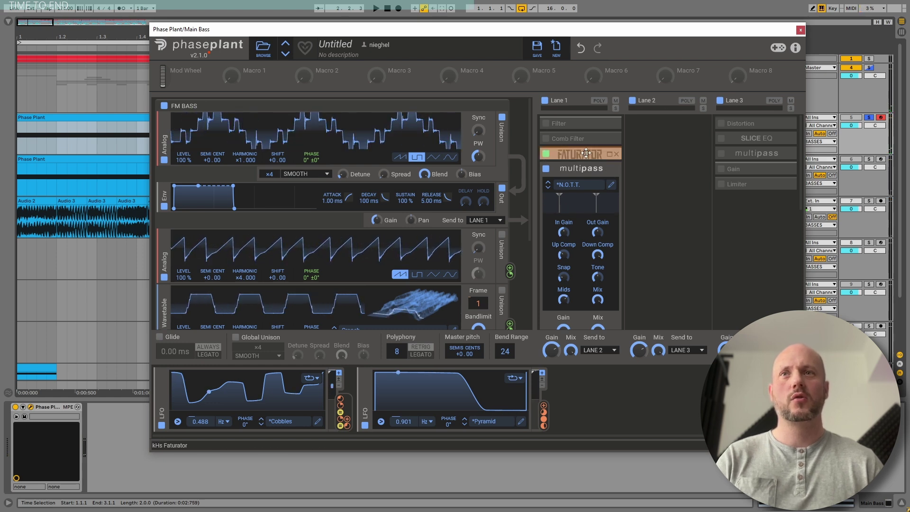
click(610, 155)
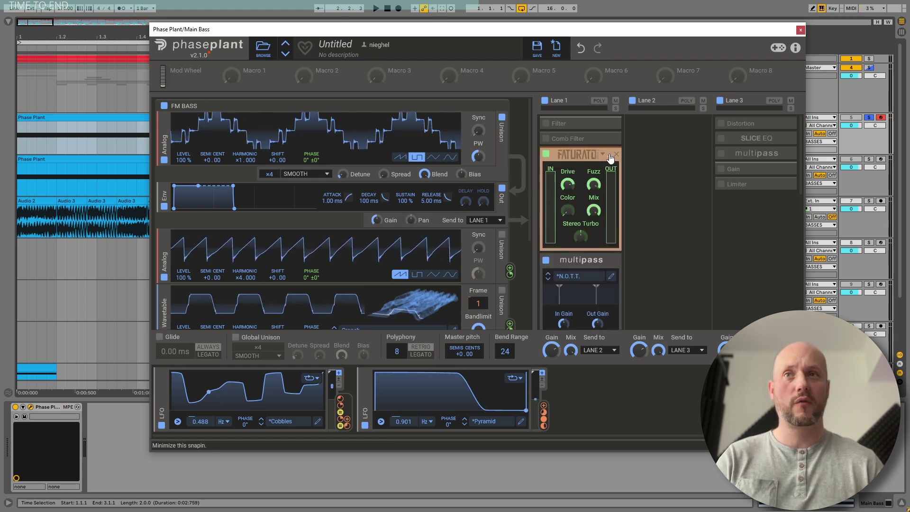
key(space)
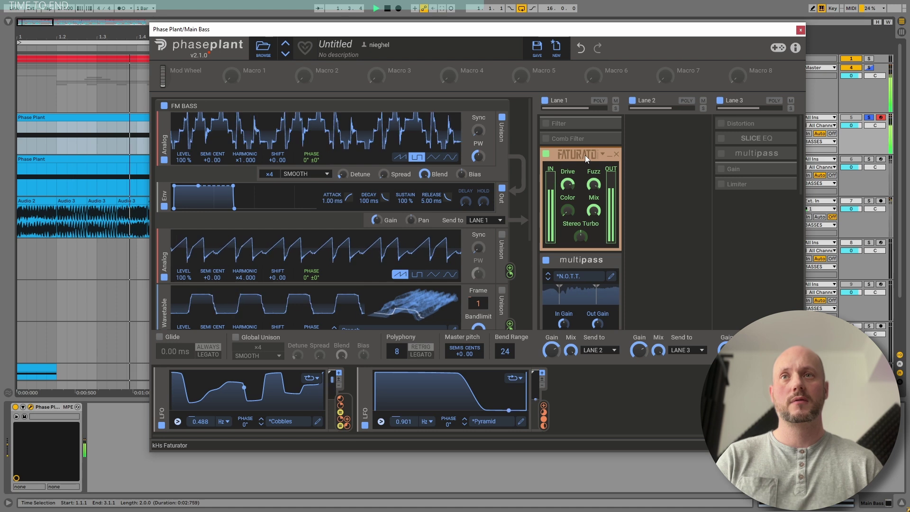
key(space)
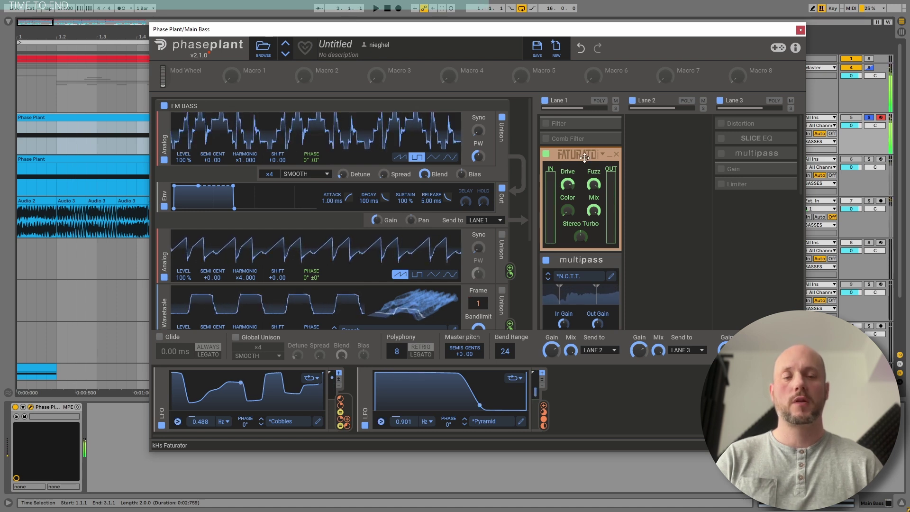
Enable and expand the Comb Filter in Lane 1, examine the LFO modulation on its frequency, and audition it.
click(610, 141)
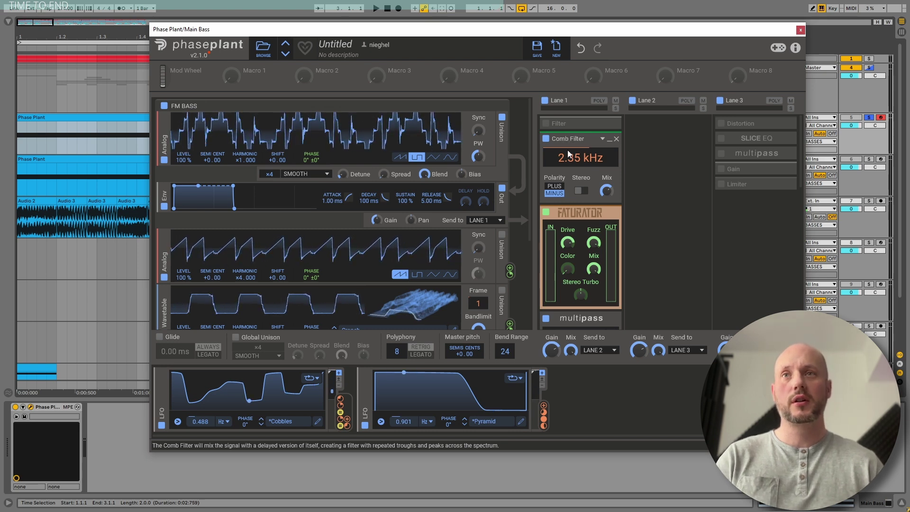
mouse_move(580, 170)
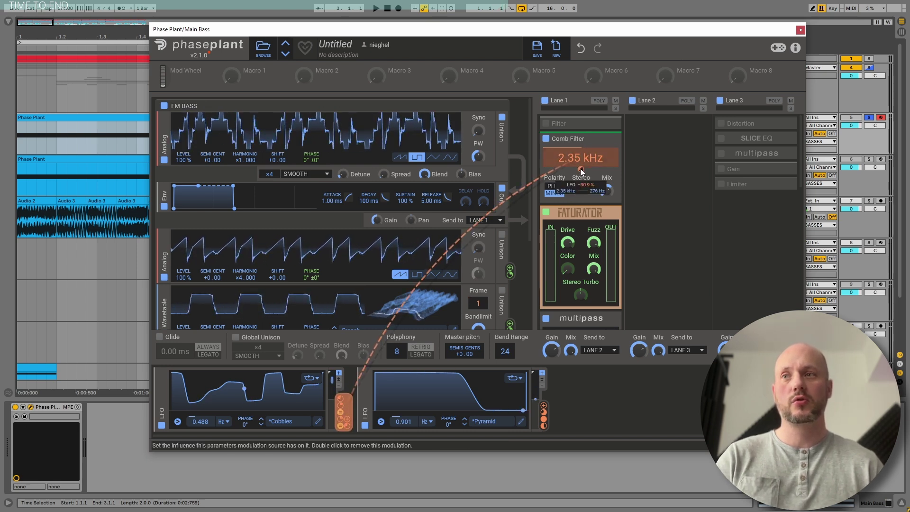
key(space)
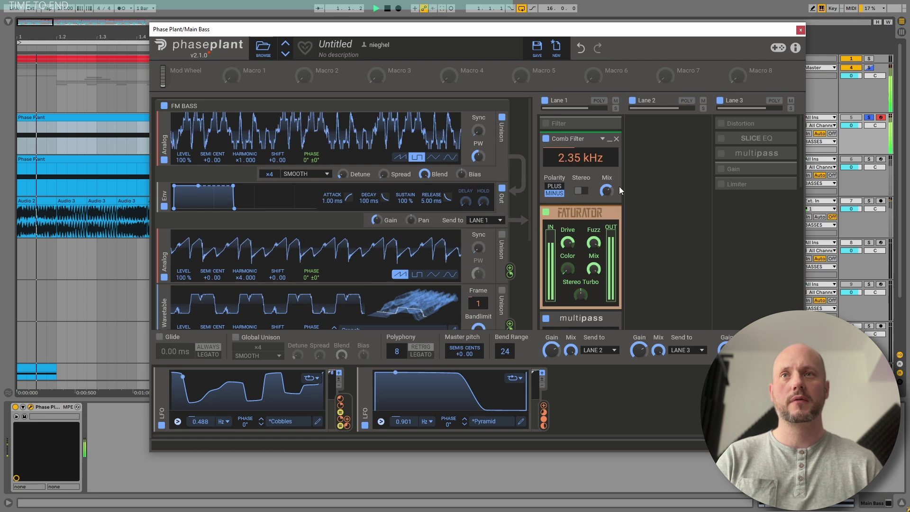
Expand and enable the first Filter in Lane 1, ahead of the Comb Filter, and audition it.
click(609, 124)
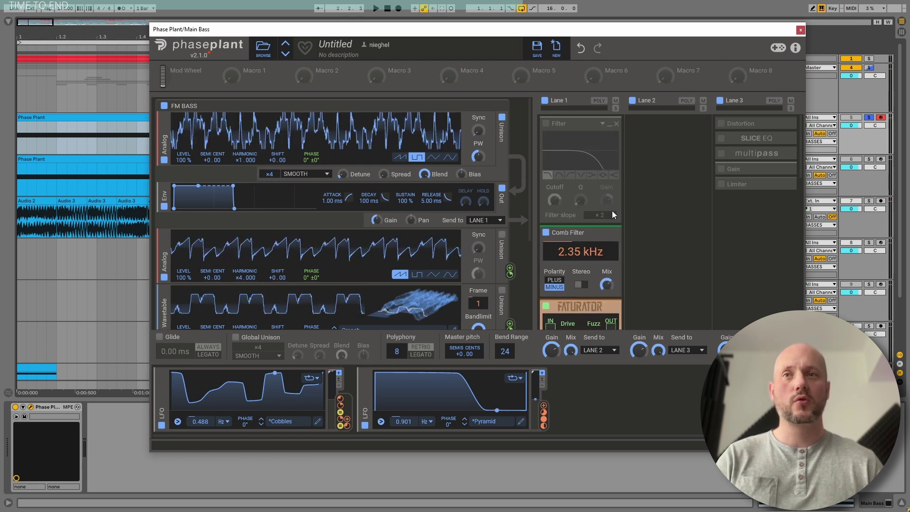
scroll(611, 209, down, 3)
scroll(611, 206, down, 1)
scroll(589, 233, up, 3)
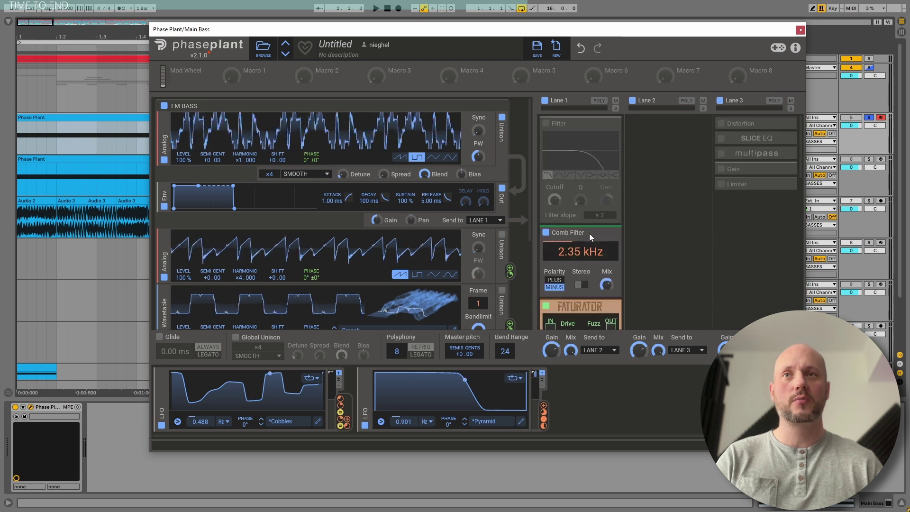
drag(583, 141, 577, 138)
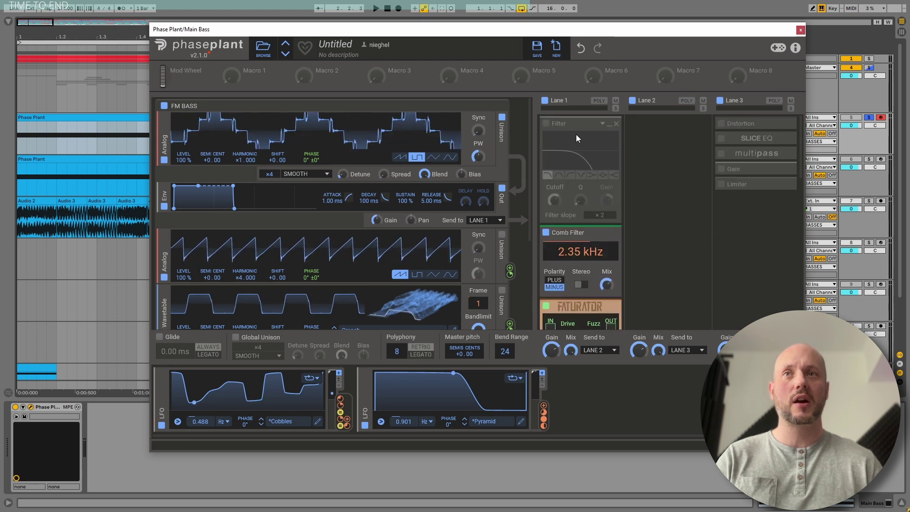
click(546, 123)
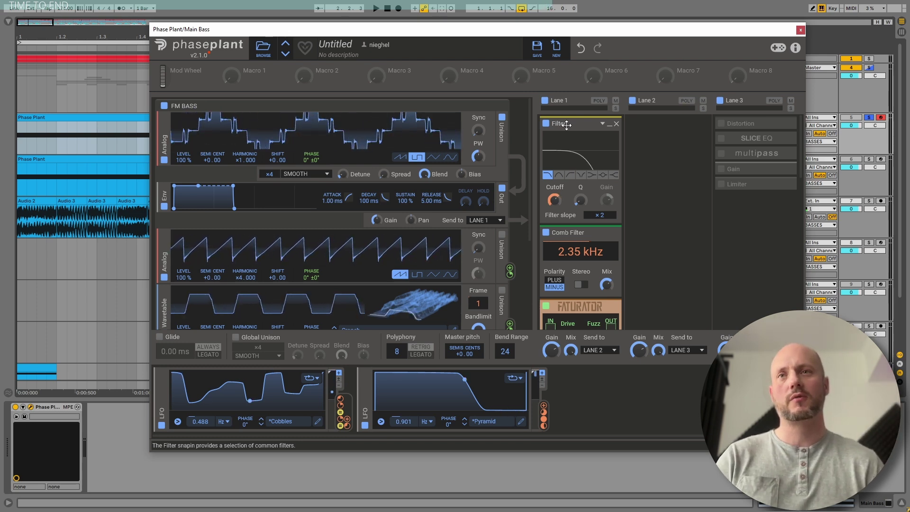
key(space)
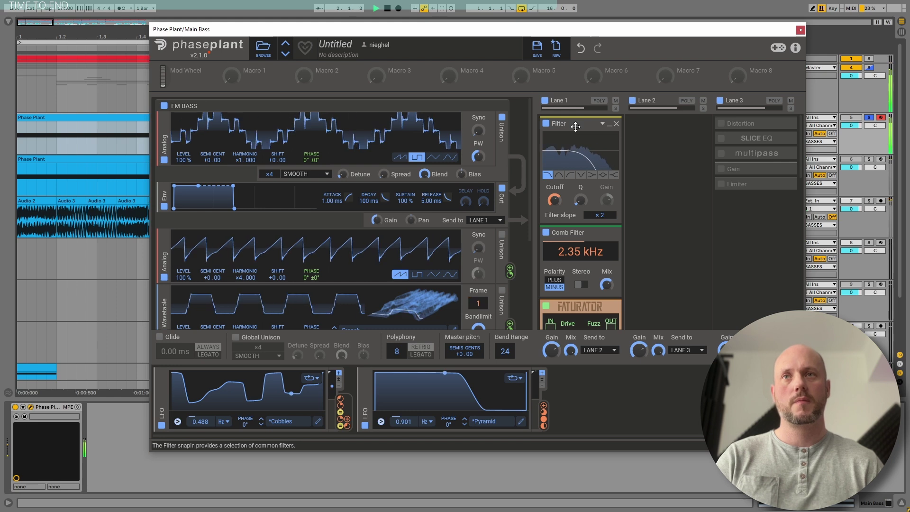
key(space)
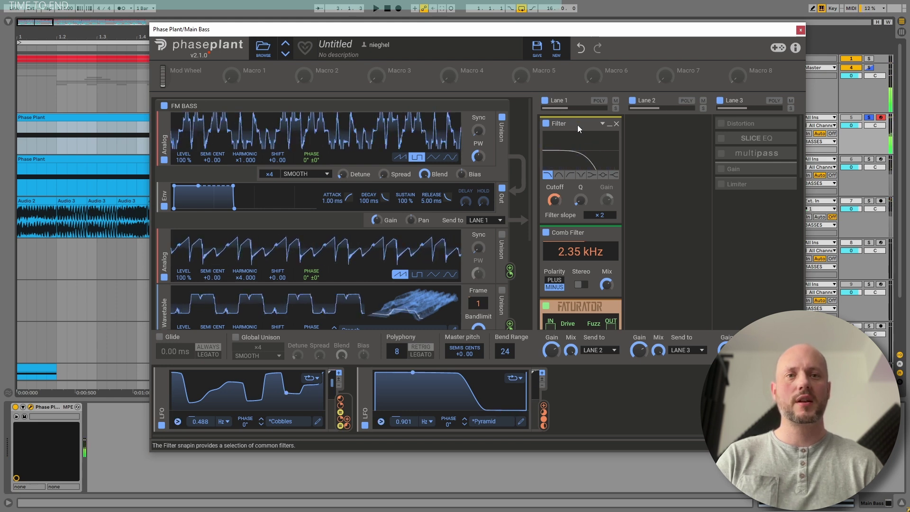
Enable and expand the Slice EQ after Multipass in Lane 1, and audition it.
scroll(577, 124, up, 5)
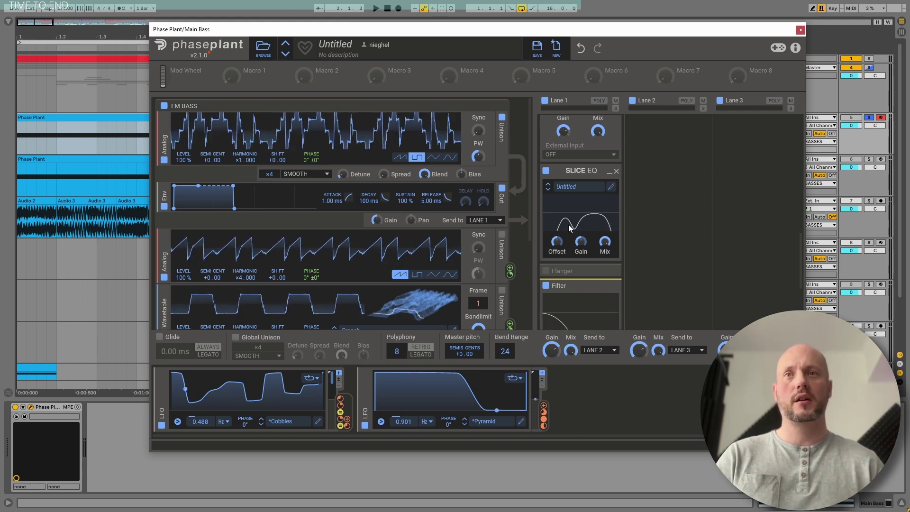
key(space)
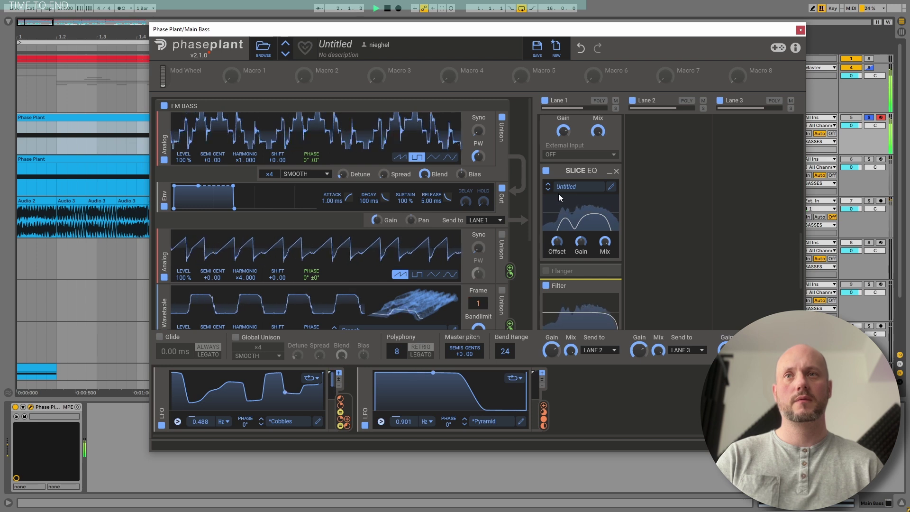
key(space)
Enable and expand the Flanger in Lane 1, and compare playback with and without it.
scroll(569, 204, down, 2)
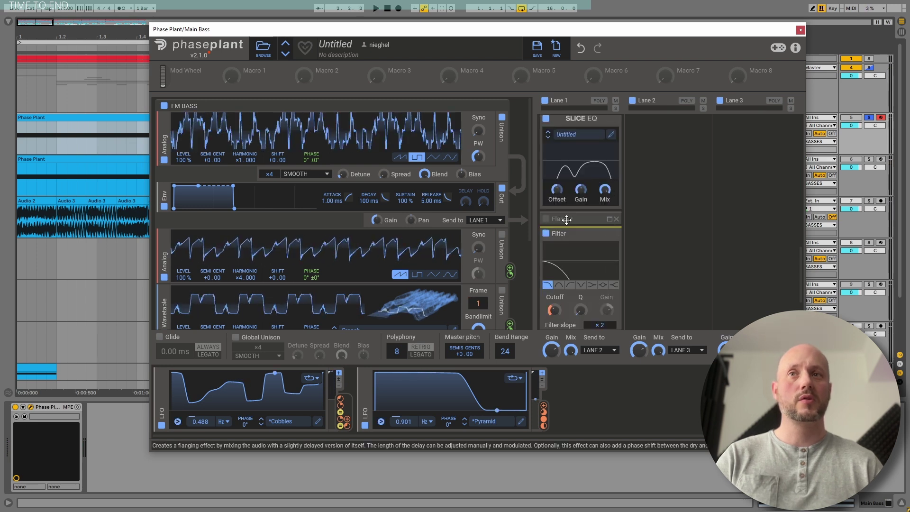
drag(566, 220, 609, 224)
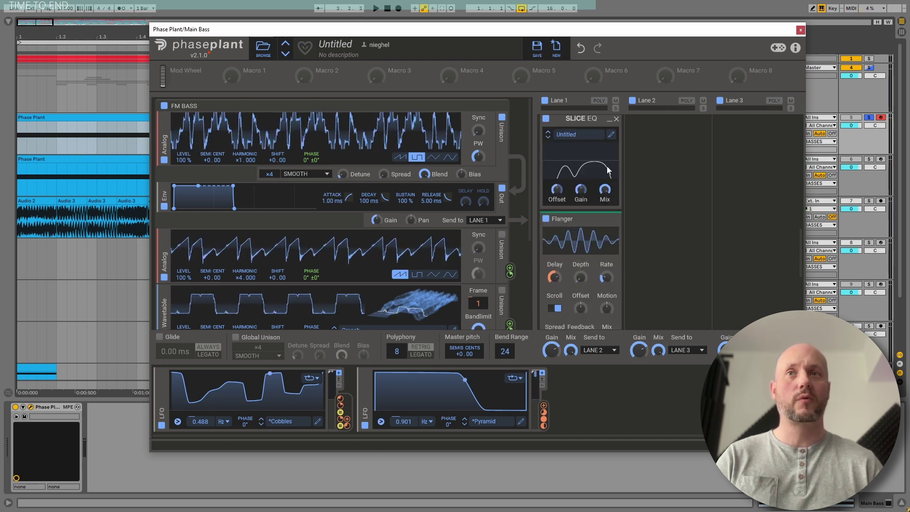
scroll(579, 224, down, 1)
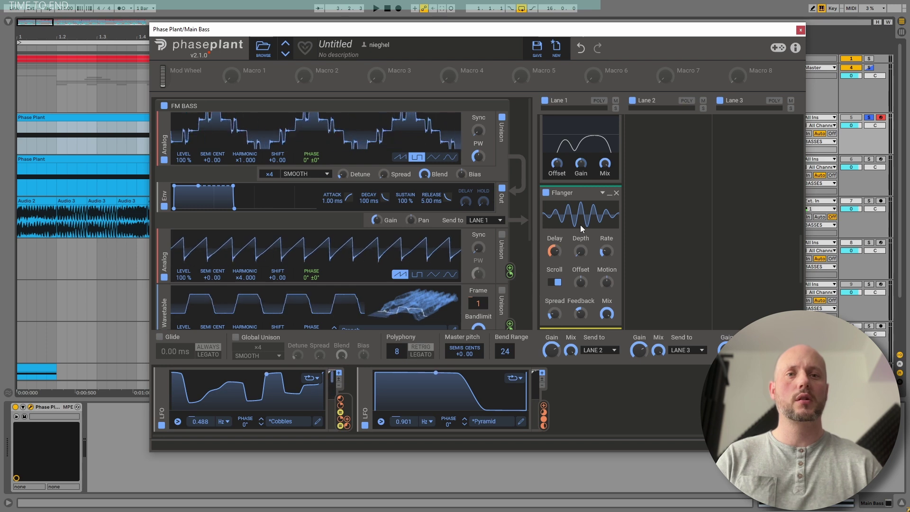
key(space)
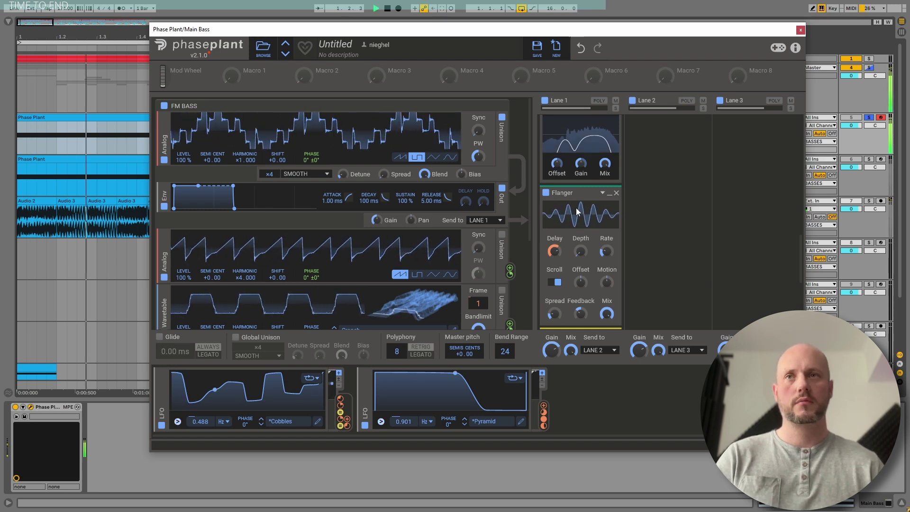
click(546, 193)
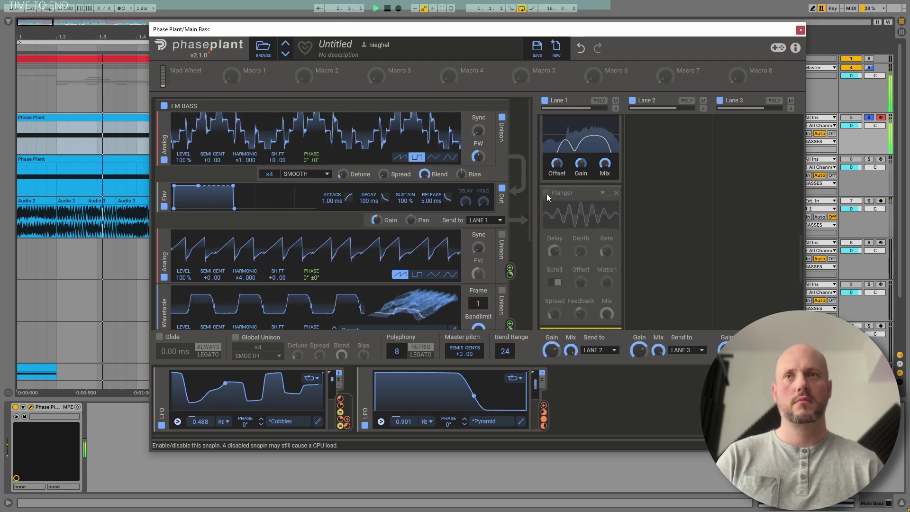
click(547, 193)
Collapse all the Lane 1 effects and the FM BASS group.
double_click(581, 197)
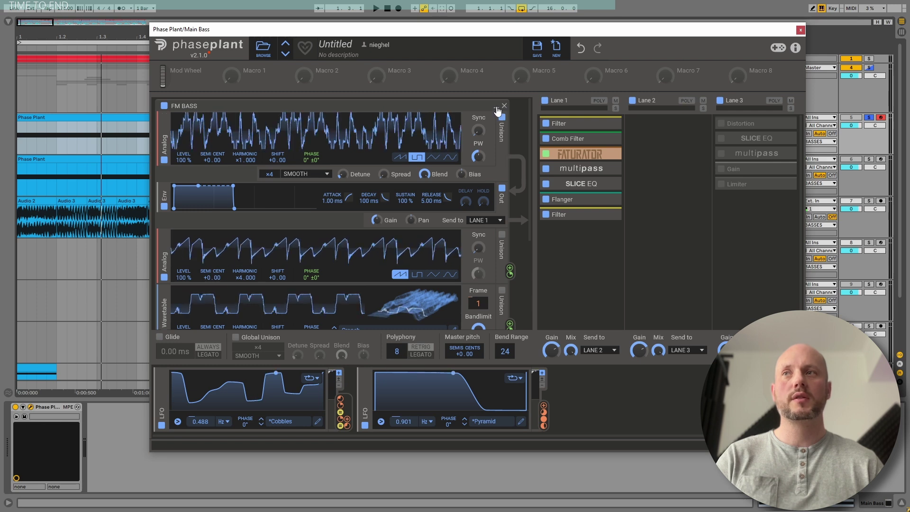
double_click(497, 110)
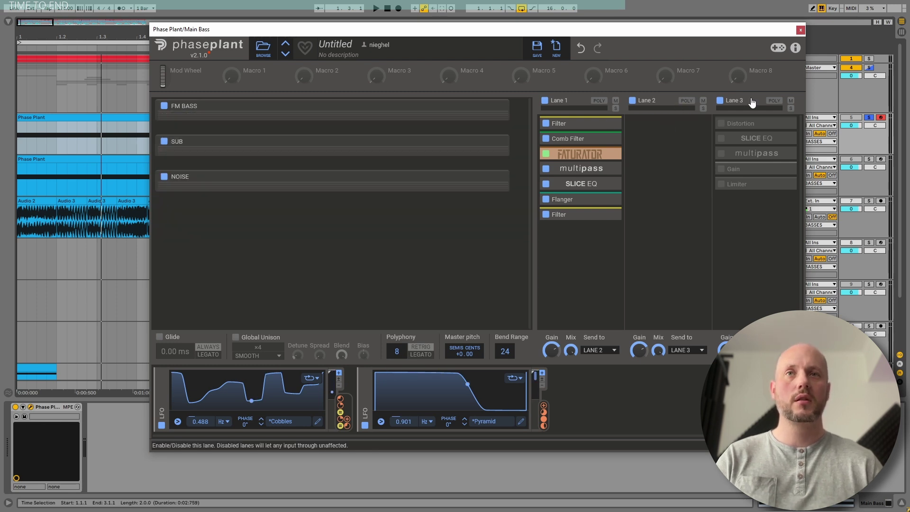
Enable and expand the Distortion in Lane 3, audition it, try its Bias control and reset it to default.
click(721, 123)
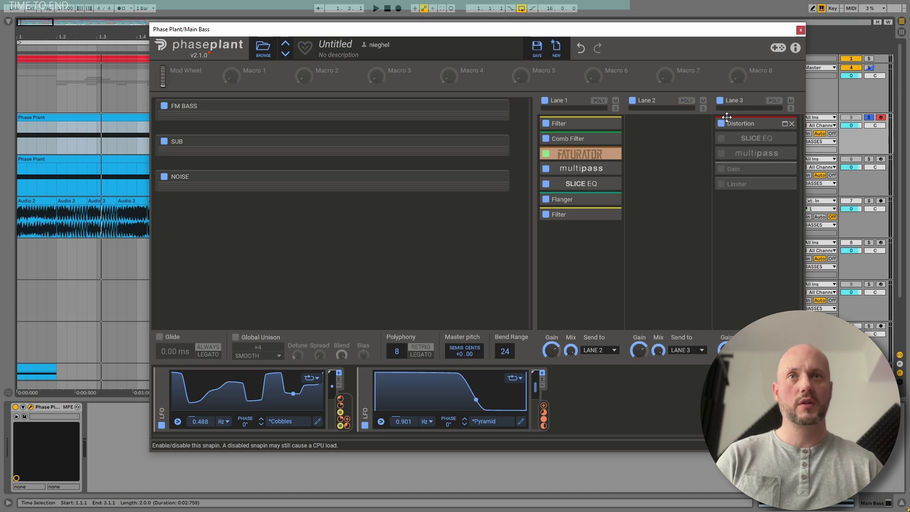
click(784, 123)
key(space)
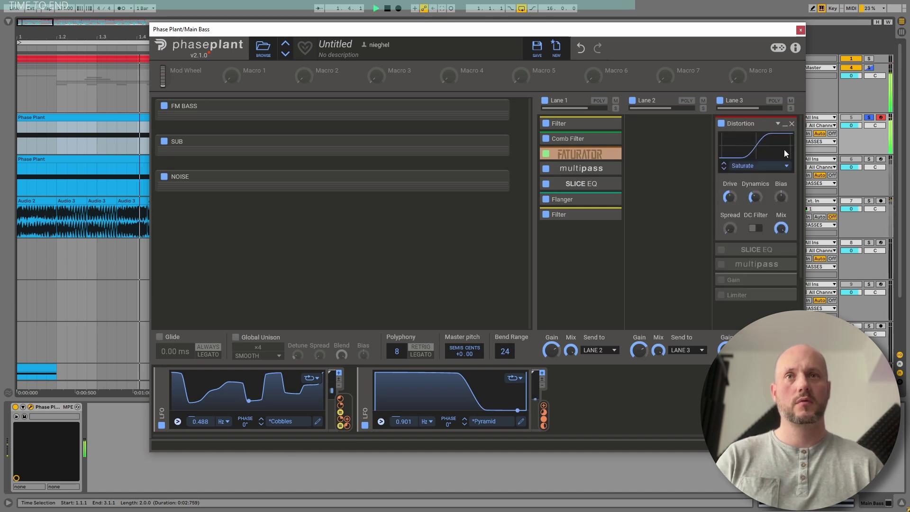
drag(779, 197, 780, 198)
double_click(779, 196)
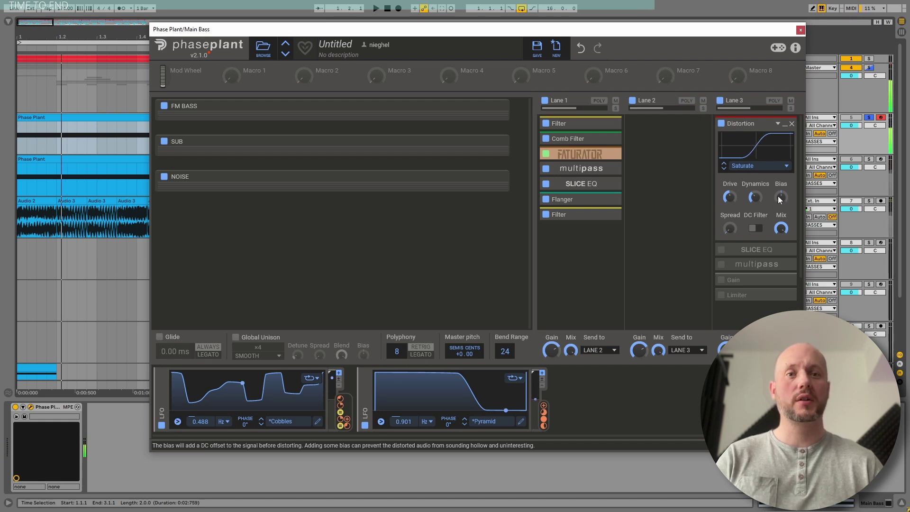
Enable and expand the Slice EQ in Lane 3, and compare playback with and without it.
click(756, 249)
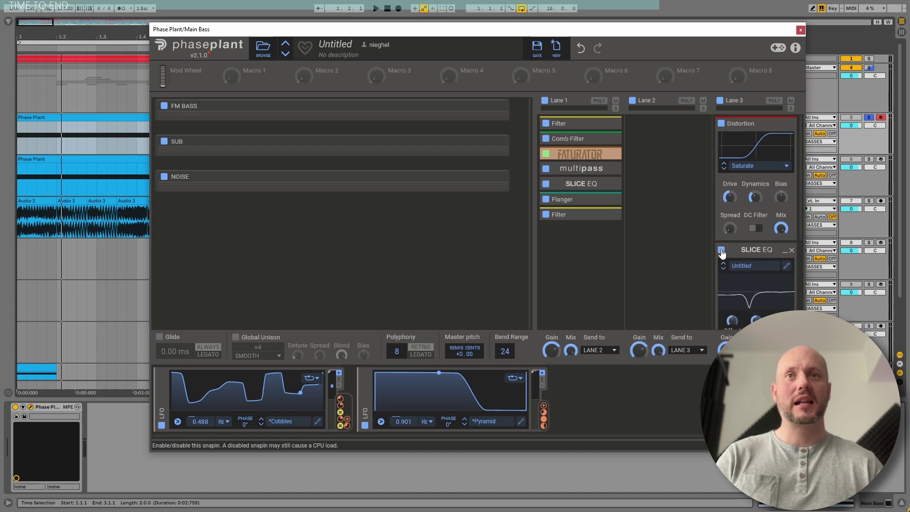
scroll(760, 212, down, 2)
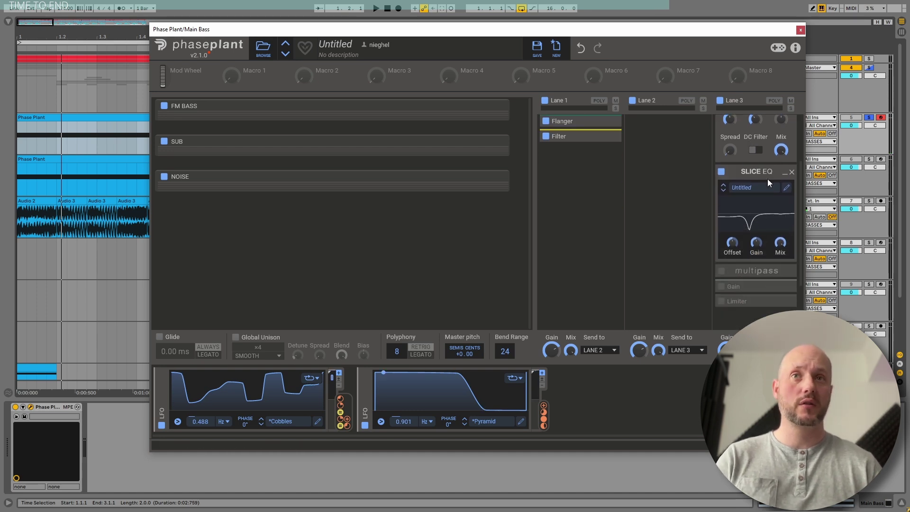
key(space)
click(720, 172)
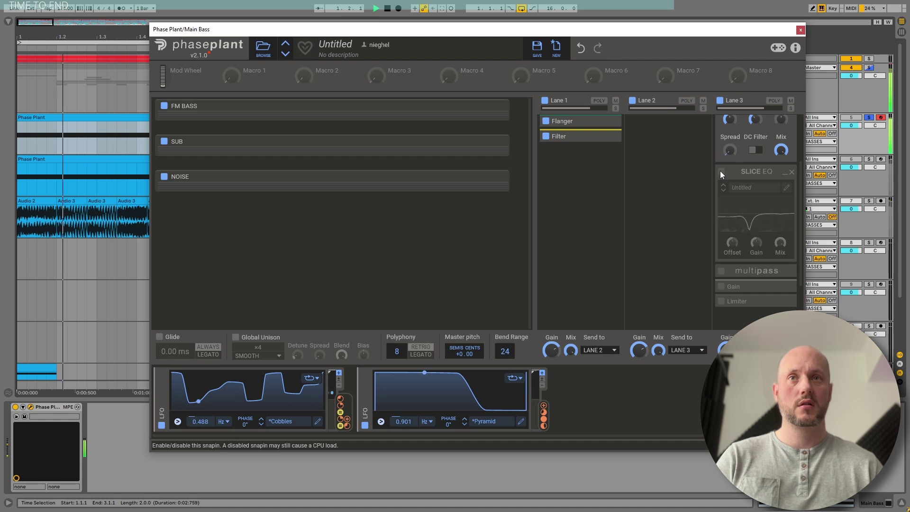
click(720, 172)
Enable and expand the Multipass, Gain and Limiter in Lane 3, and audition the complete effect chain.
click(721, 271)
click(787, 272)
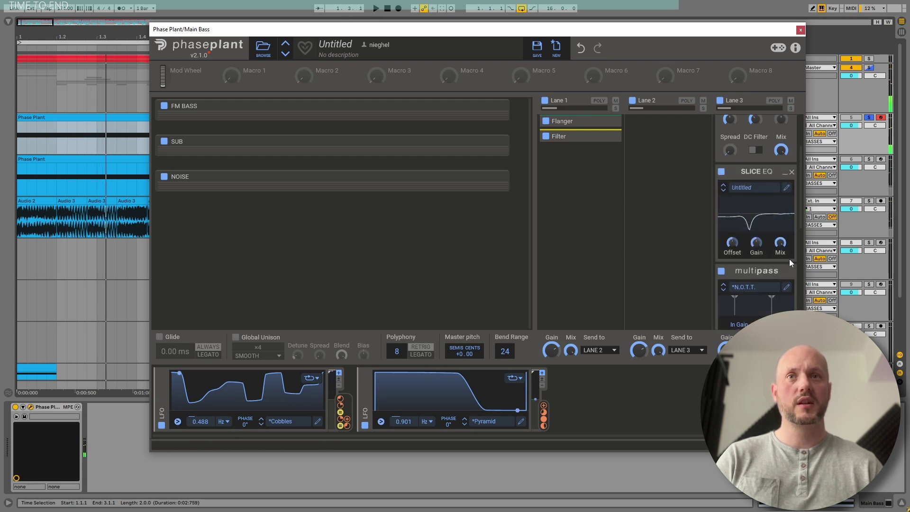
scroll(791, 250, down, 3)
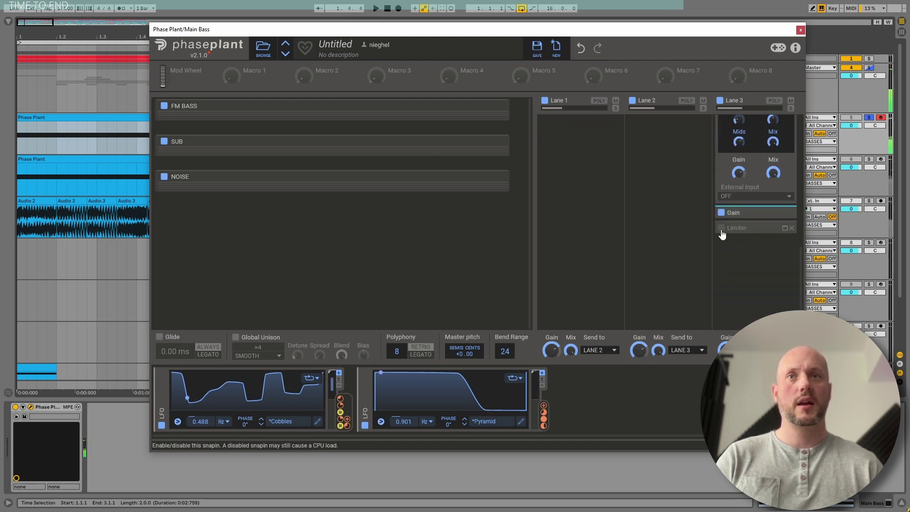
click(784, 211)
click(782, 266)
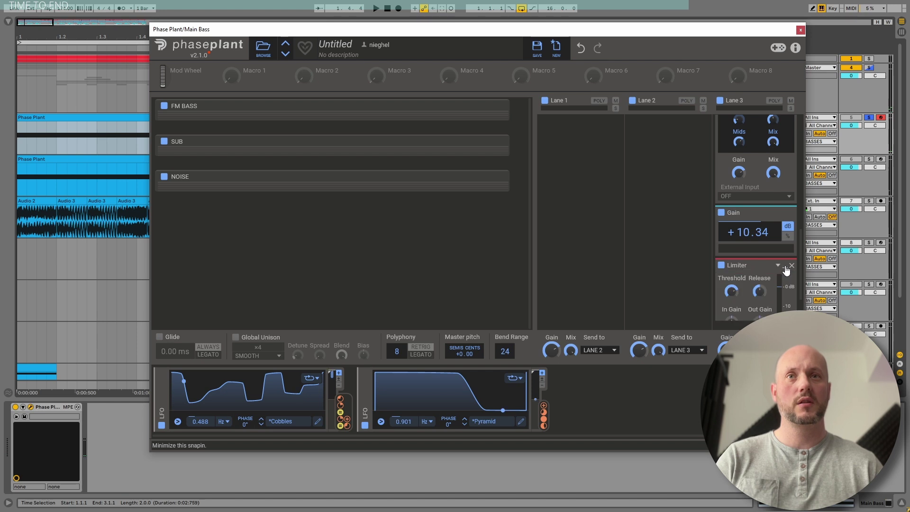
scroll(780, 251, down, 3)
key(space)
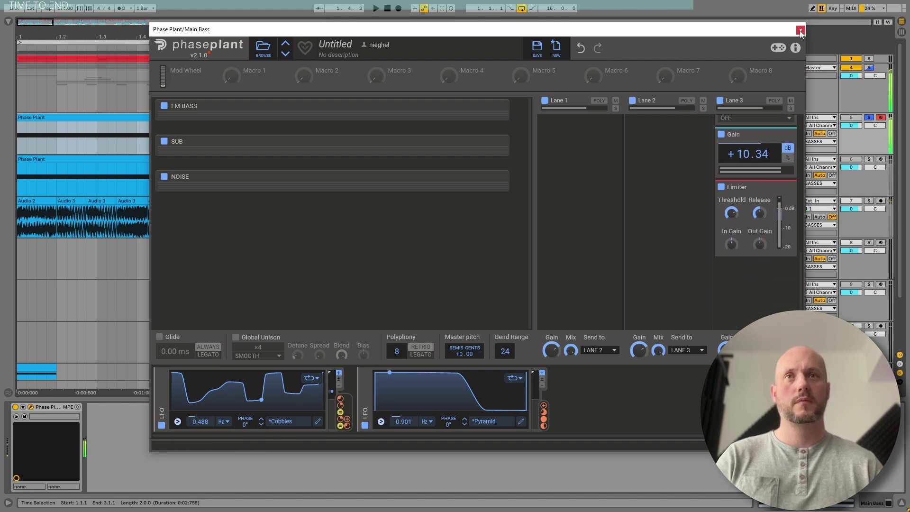
Close the Main Bass synth window, solo the Main Bass resample track and play it from its first clip.
click(800, 30)
key(space)
click(764, 219)
click(869, 200)
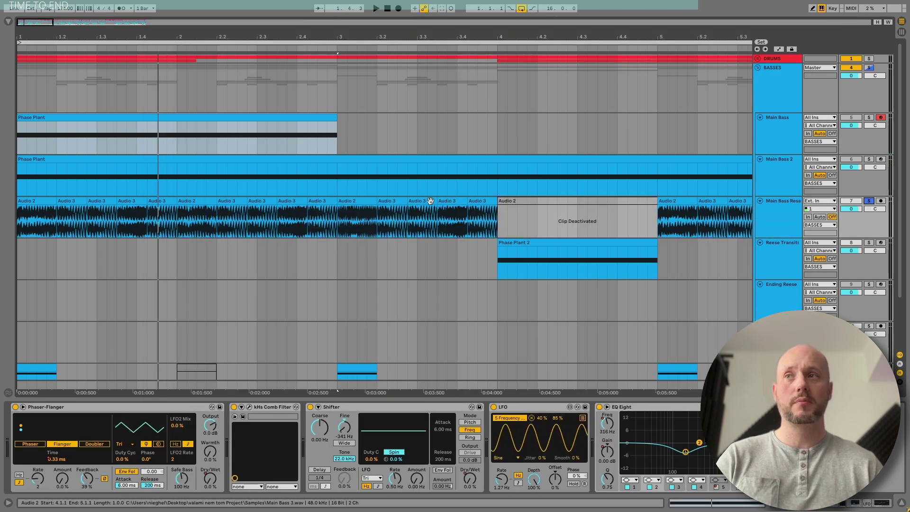
click(38, 201)
key(space)
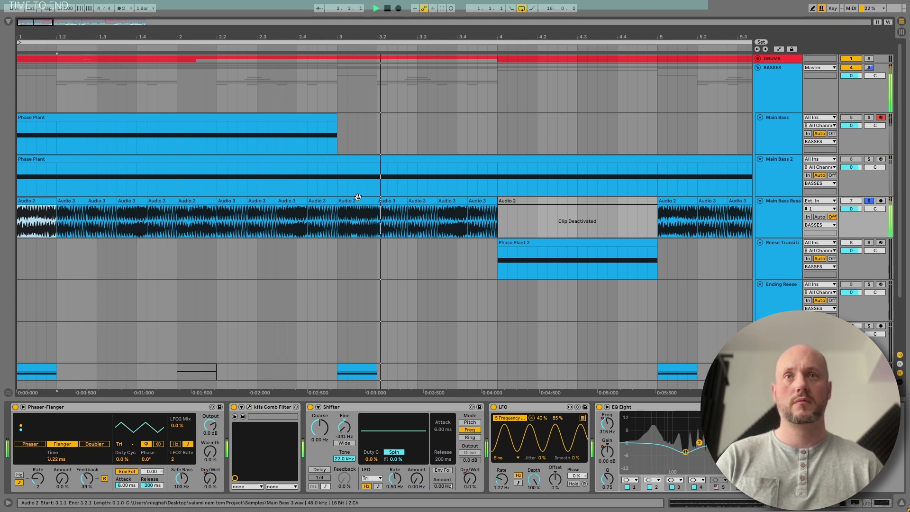
Solo the Main Bass 2 track, open its Phase Plant instrument and play its clip from the start.
click(791, 166)
click(868, 160)
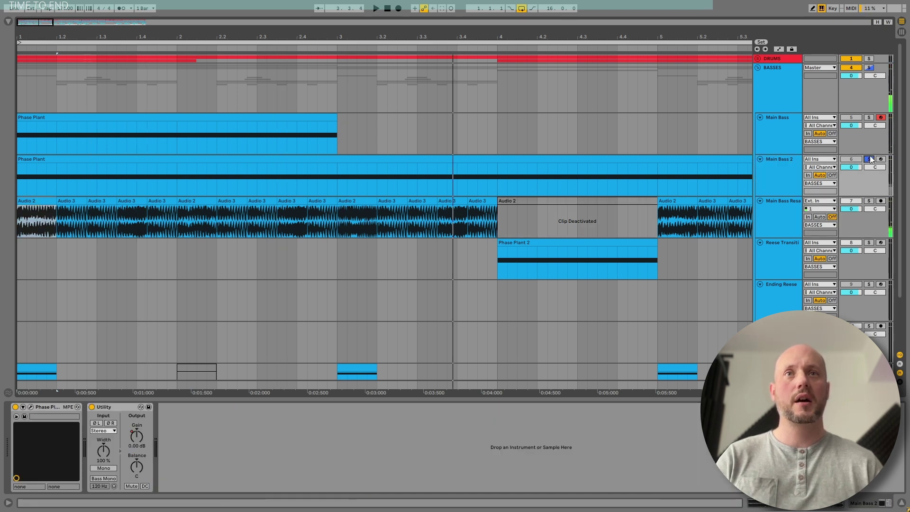
click(776, 165)
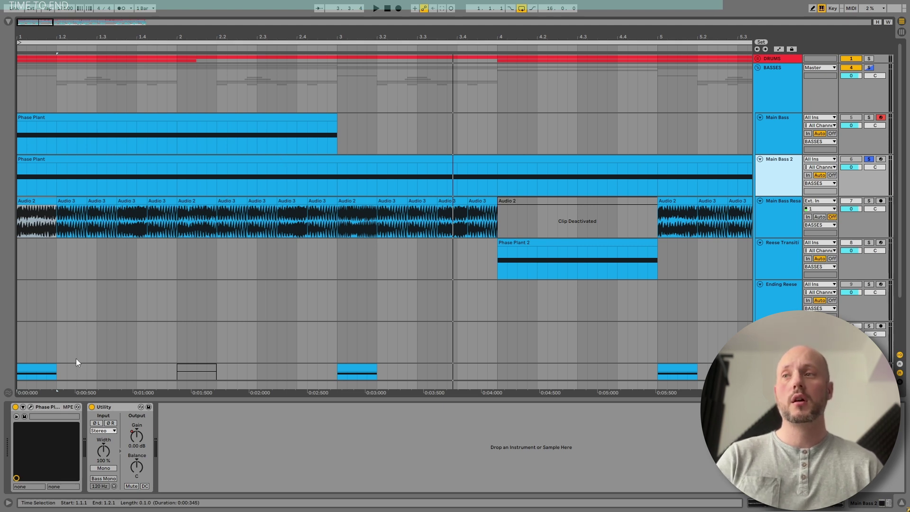
click(31, 407)
click(72, 160)
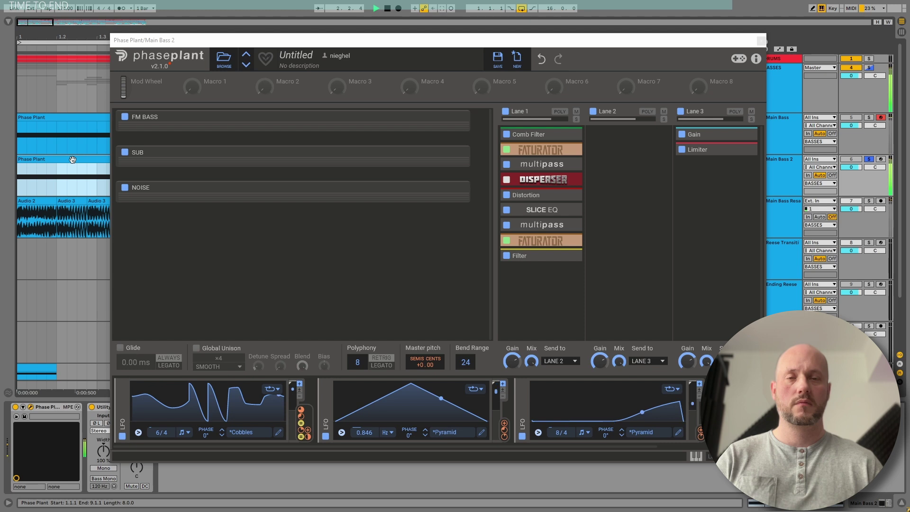
key(space)
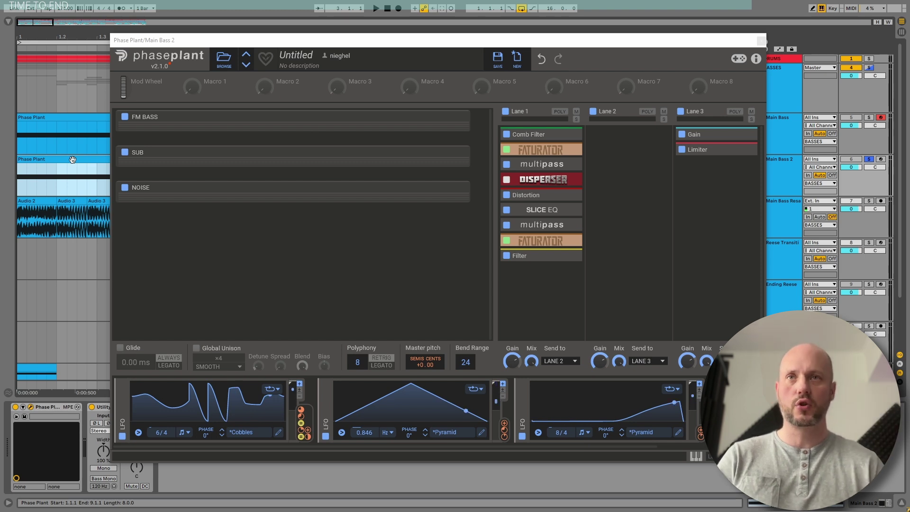
Expand the SUB, NOISE and FM BASS groups of Main Bass 2 and examine their generators.
click(345, 149)
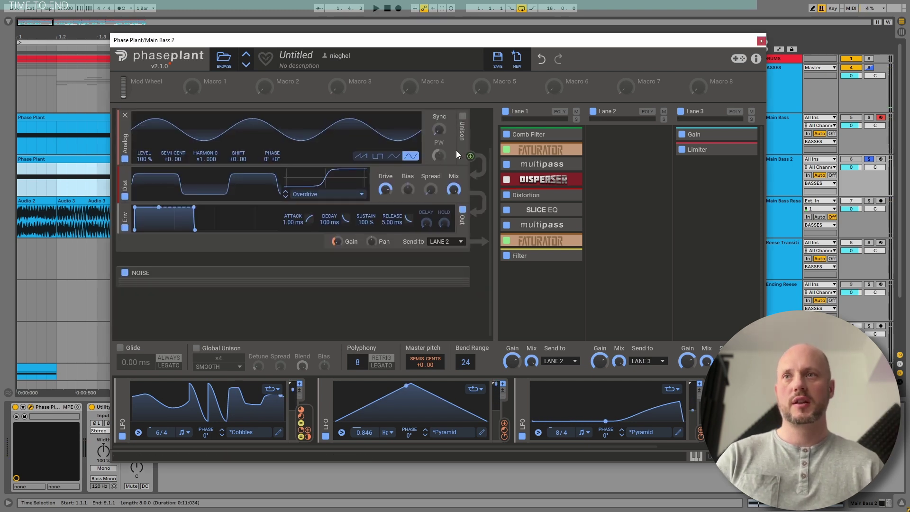
click(456, 271)
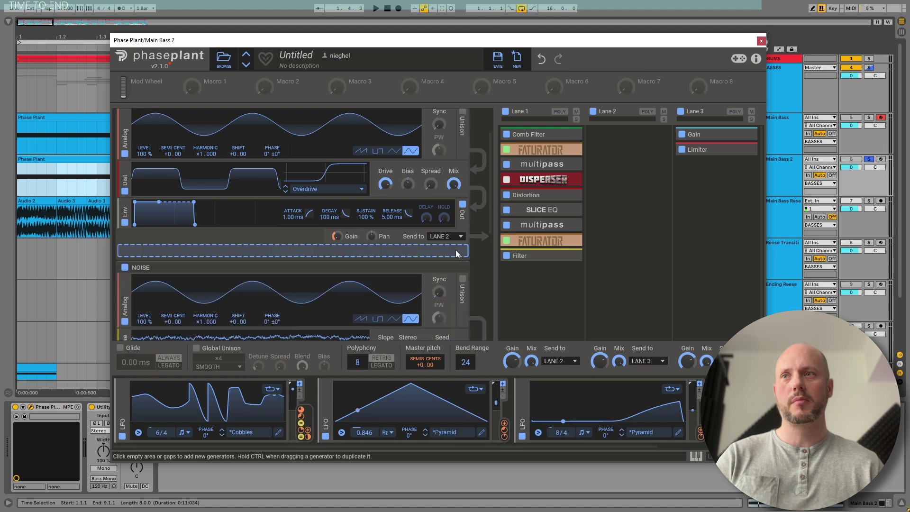
scroll(454, 238, up, 5)
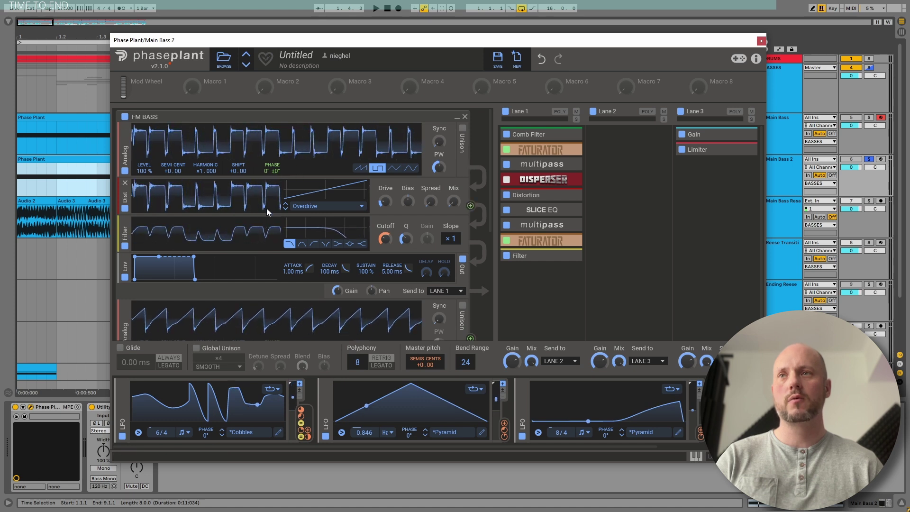
Expand the first Multipass, the Disperser and the Distortion in Lane 1 of Main Bass 2, and audition them.
click(557, 171)
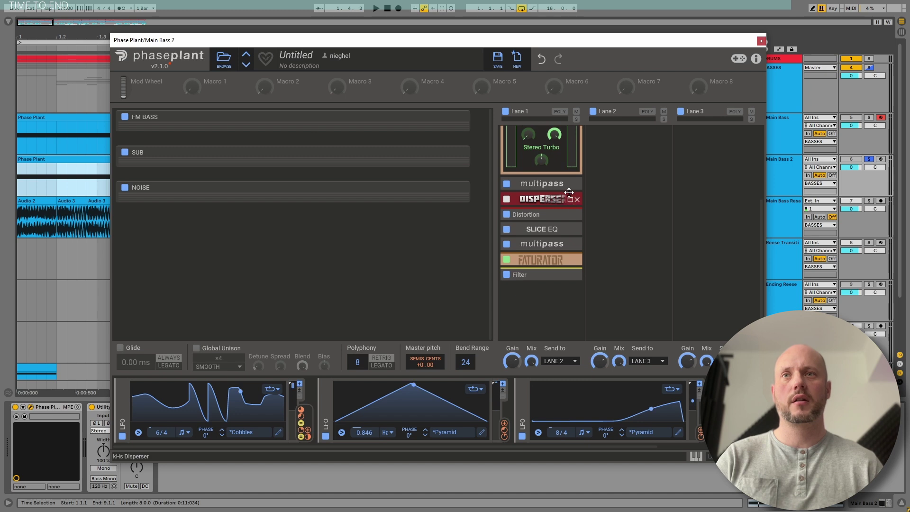
click(568, 193)
click(564, 252)
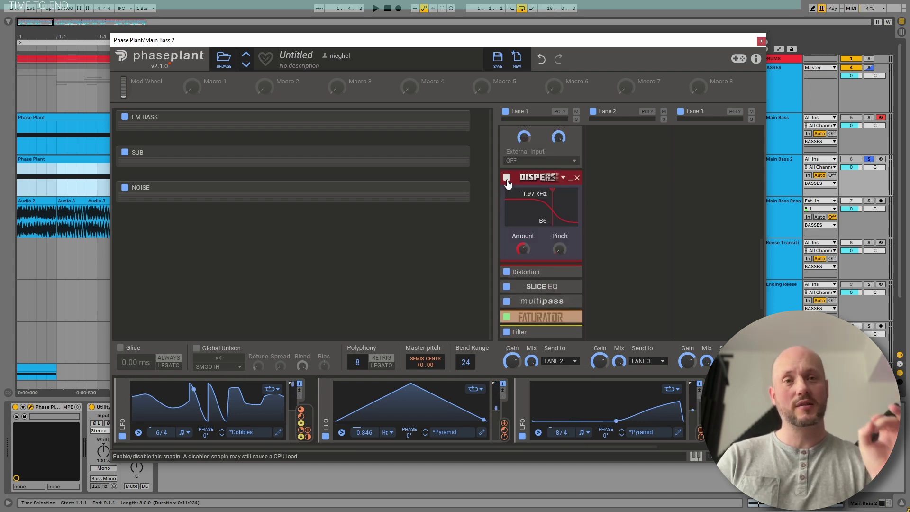
scroll(548, 234, up, 5)
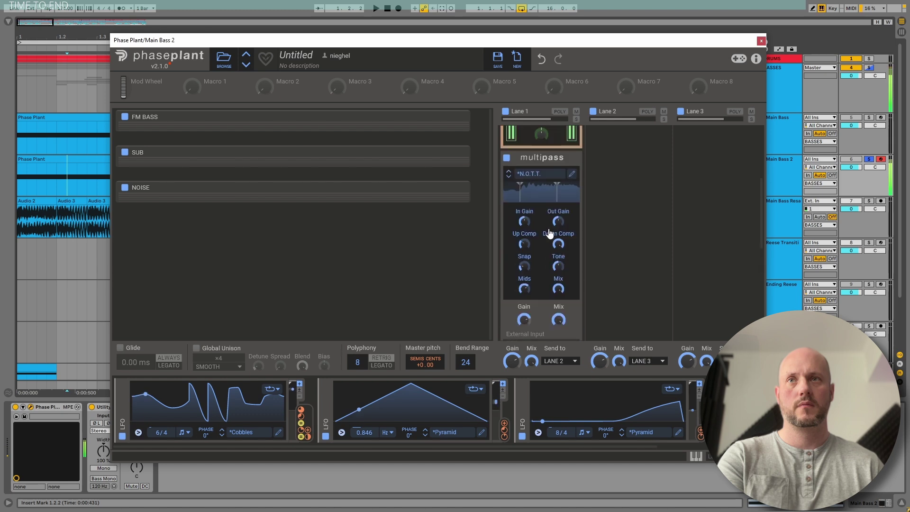
scroll(549, 234, down, 6)
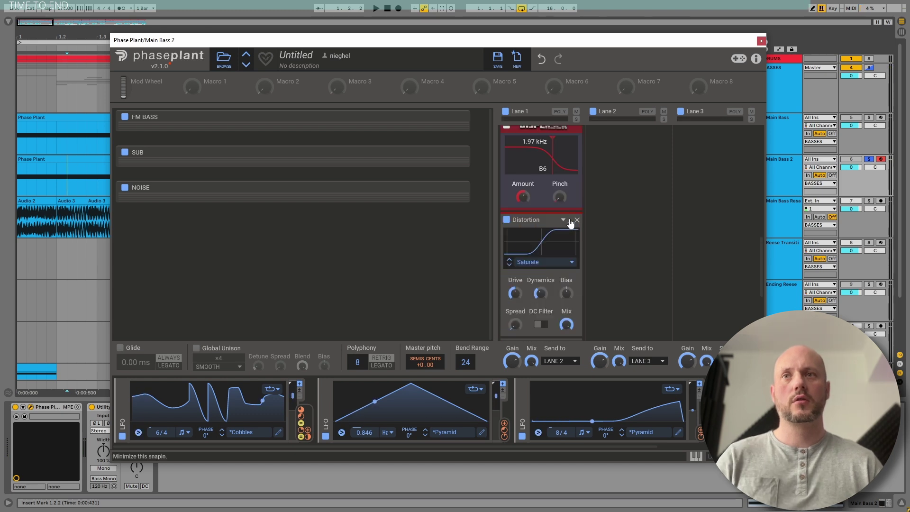
Compare playback of Main Bass 2 with the Lane 1 Slice EQ bypassed and enabled.
scroll(570, 223, down, 4)
click(507, 163)
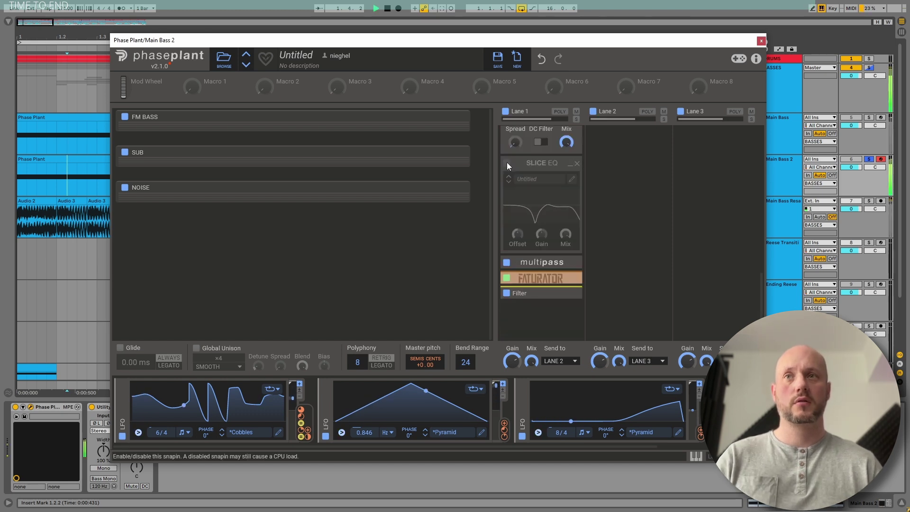
click(507, 164)
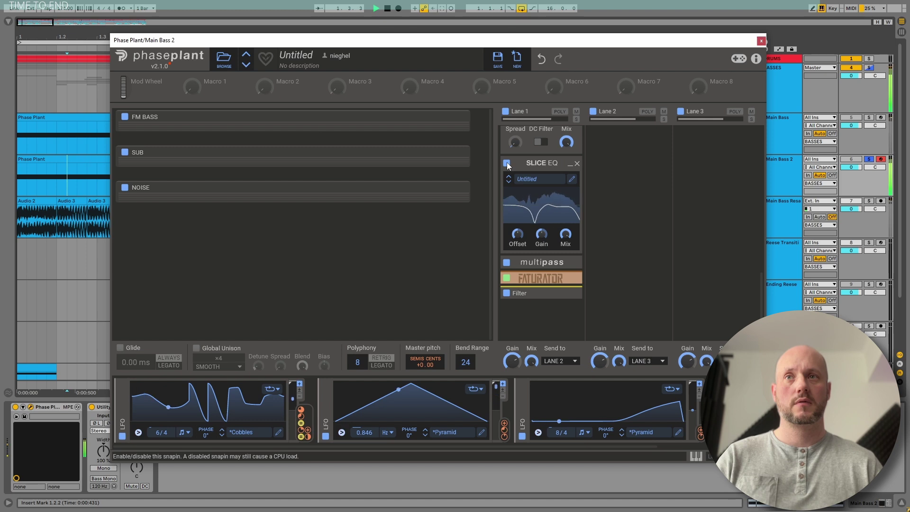
click(507, 163)
click(507, 164)
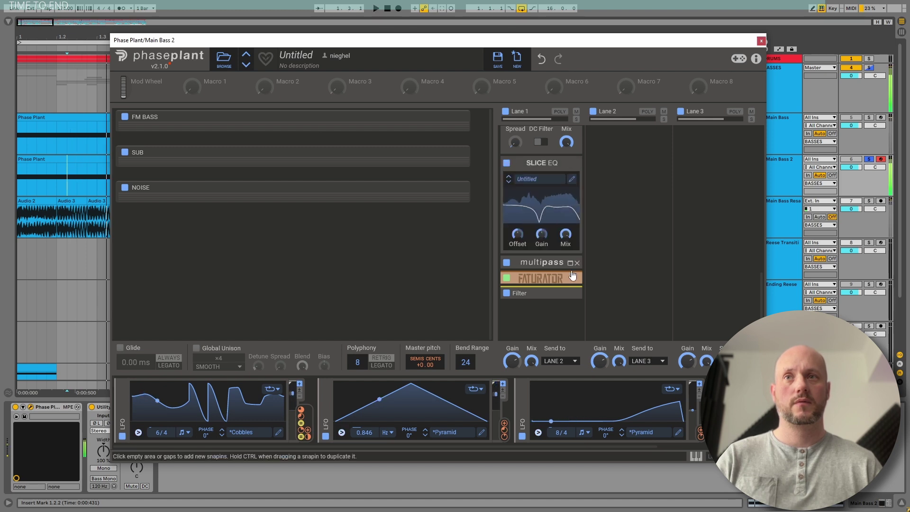
Expand the second Multipass, the second Faturator and the Filter at the end of Lane 1 to examine their settings.
click(571, 264)
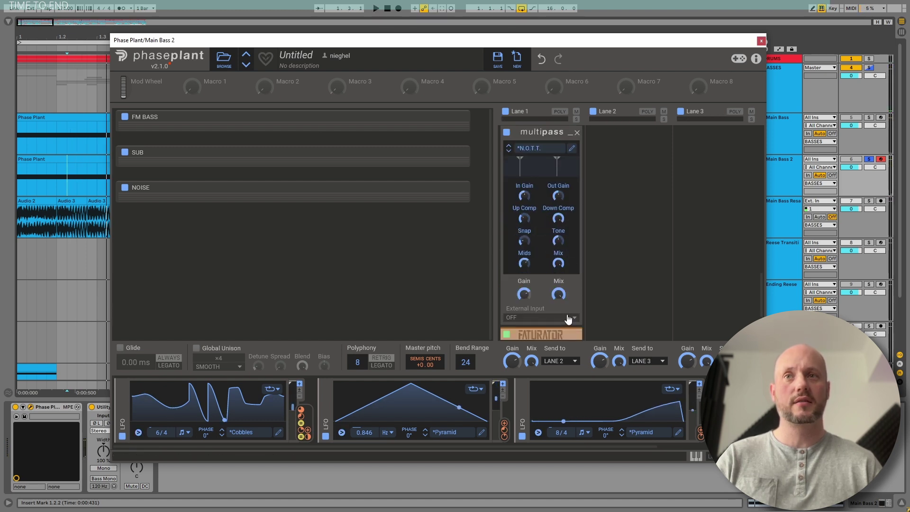
scroll(567, 318, down, 5)
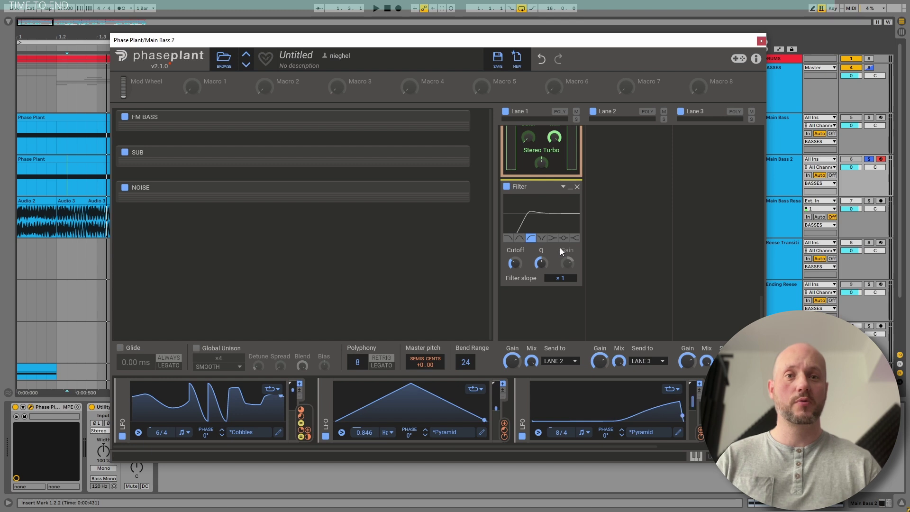
Expand the Gain in Lane 3 of Main Bass 2 and remove the Limiter below it.
scroll(560, 251, up, 4)
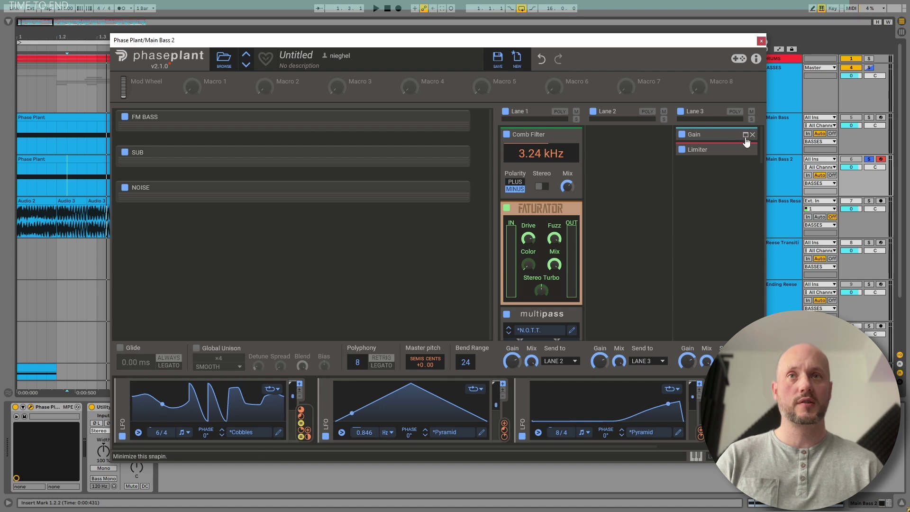
click(742, 135)
drag(747, 186, 557, 409)
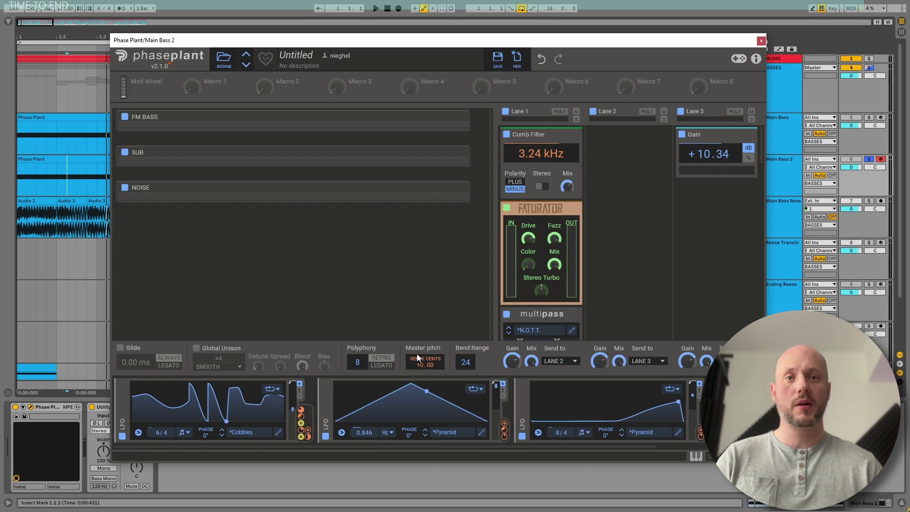
Hide the Main Bass 2 synth window, solo the Main Bass resample track again and play from its first audio clip.
key(ctrl+alt+p)
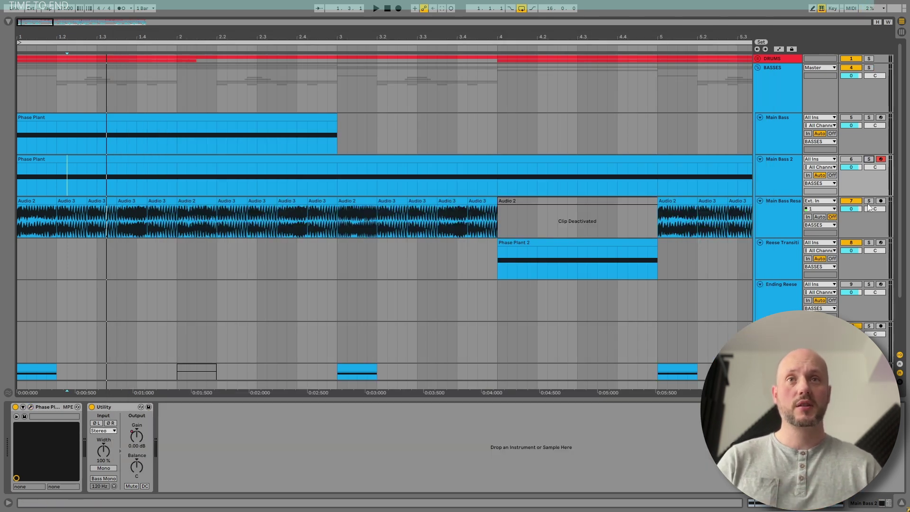
click(868, 200)
click(774, 212)
click(43, 200)
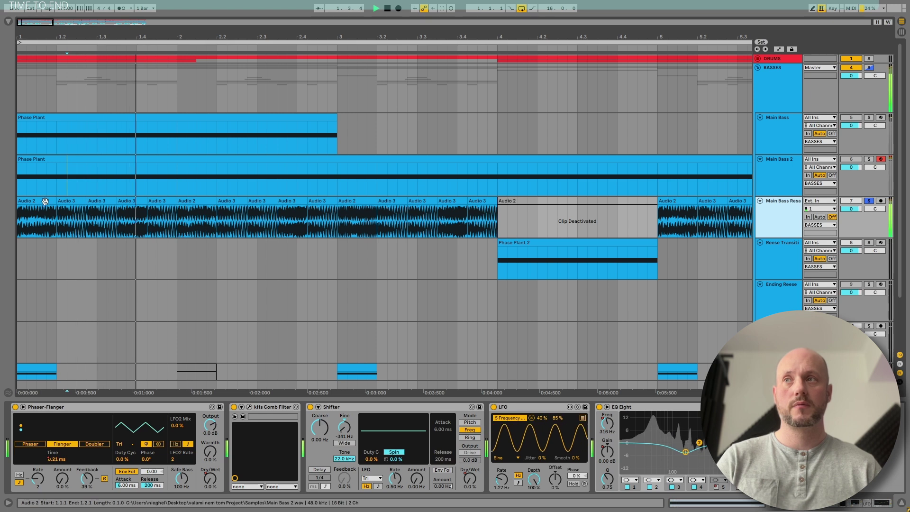
key(space)
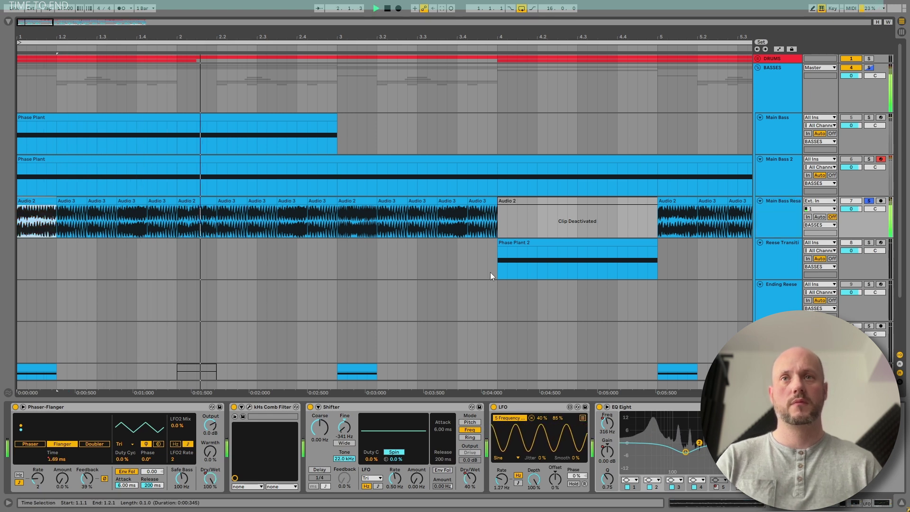